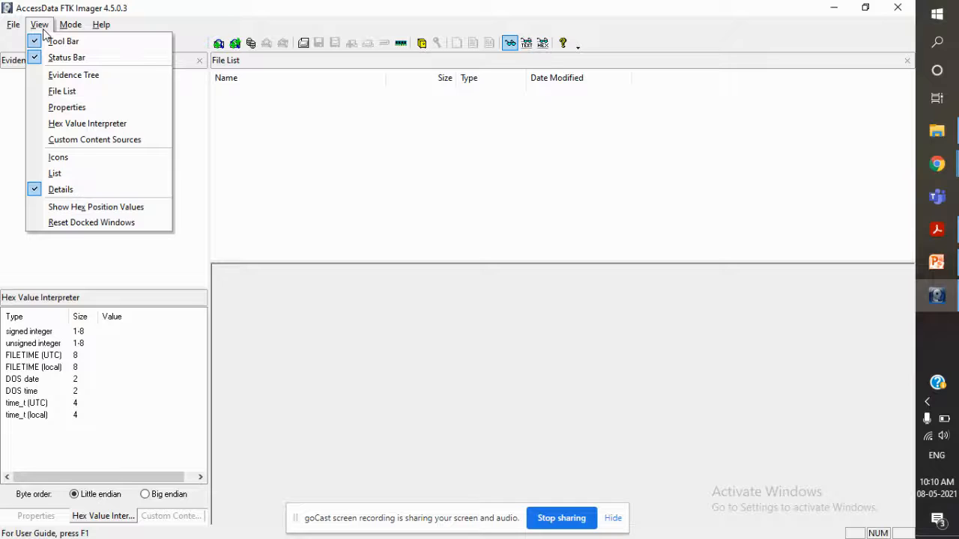
{"action": "left_click", "coordinate": [41, 27]}
{"action": "left_click", "coordinate": [71, 26]}
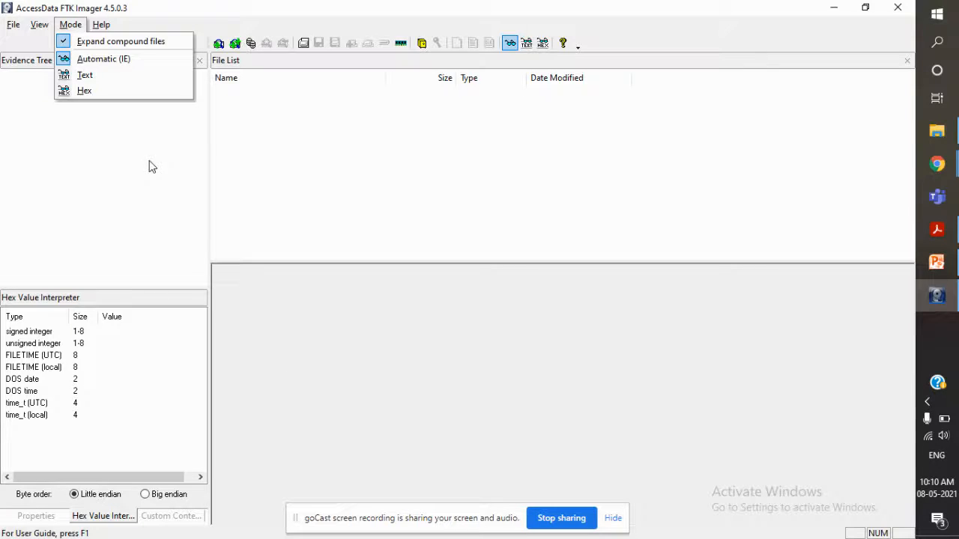
{"action": "left_click", "coordinate": [114, 122]}
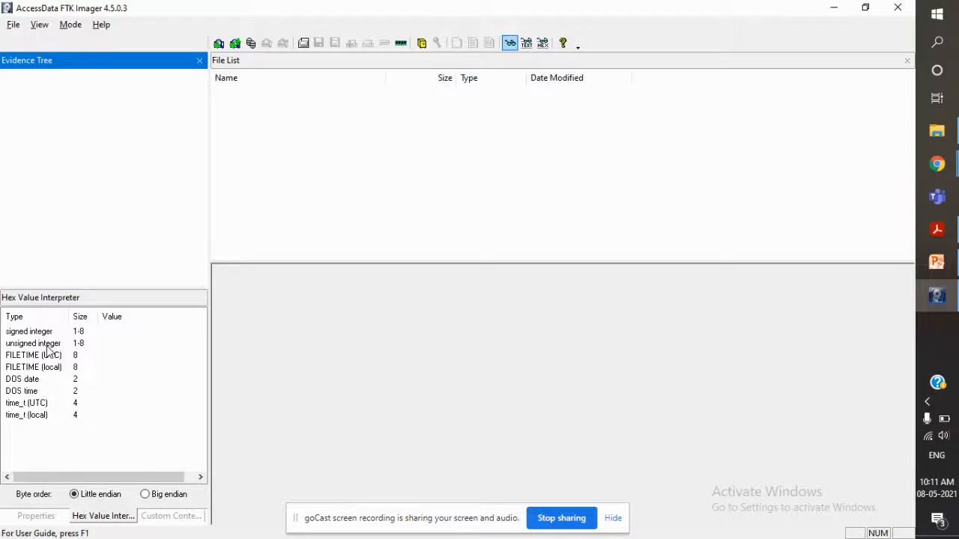
Examine the Properties, Hex Value Interpreter and Custom Content Sources panes.
{"action": "left_click", "coordinate": [35, 516]}
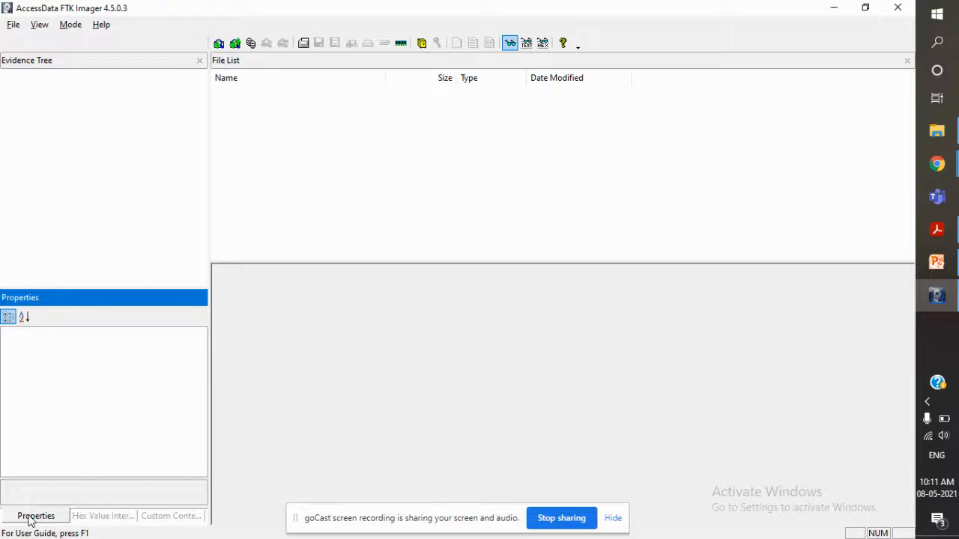
{"action": "left_click", "coordinate": [95, 517]}
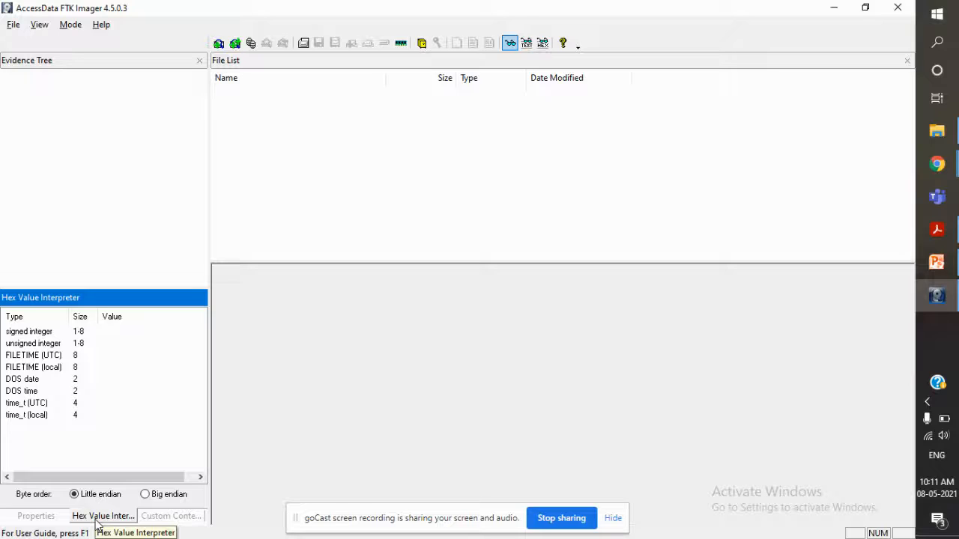
{"action": "left_click", "coordinate": [156, 518]}
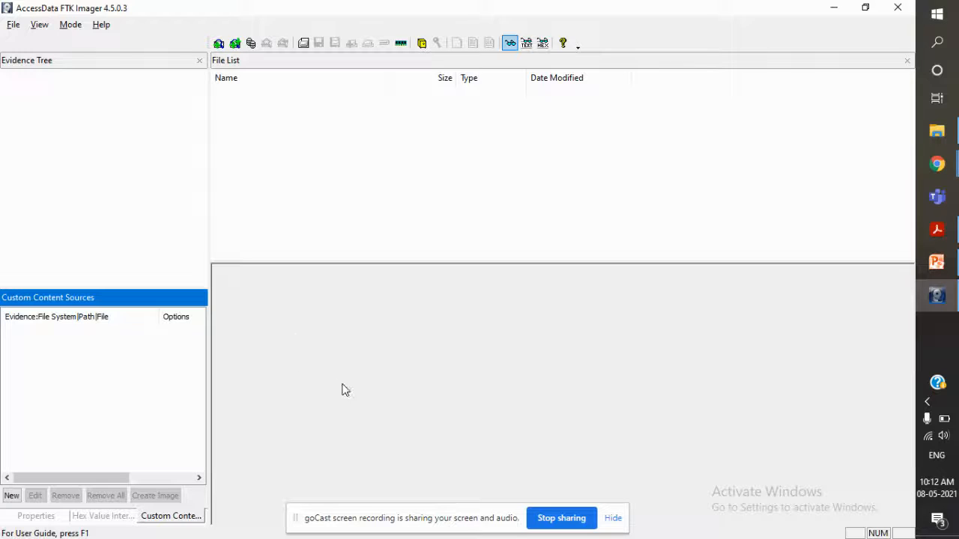
{"action": "left_click", "coordinate": [613, 517]}
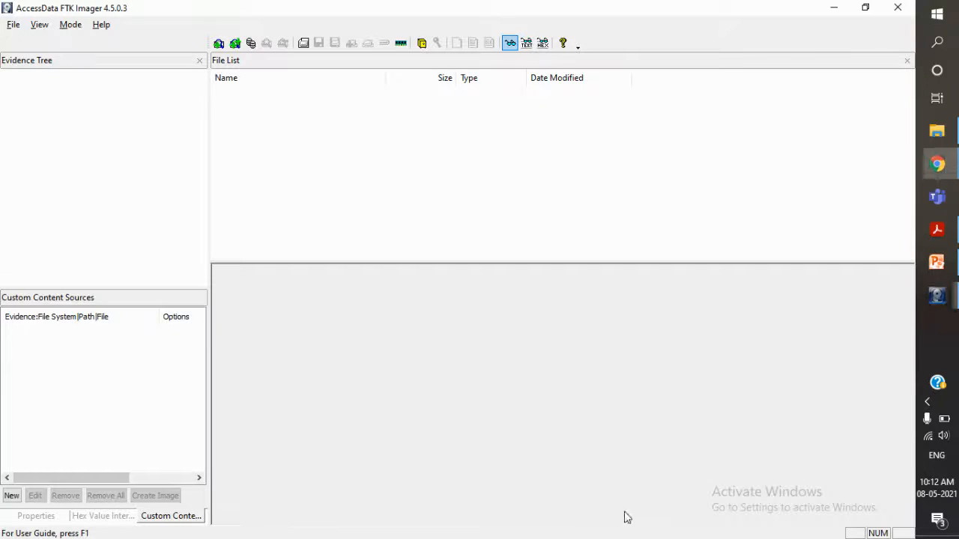
Switch to the PowerPoint presentation, read the Previewing Files and Folders slide, and return to FTK Imager.
{"action": "left_click", "coordinate": [927, 270]}
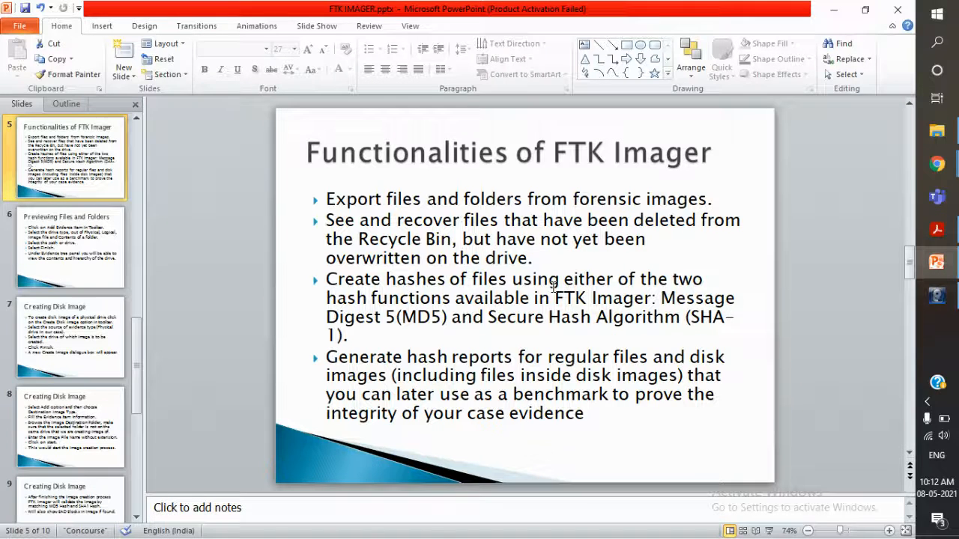
{"action": "scroll", "coordinate": [553, 287], "scroll_direction": "down", "scroll_amount": 1}
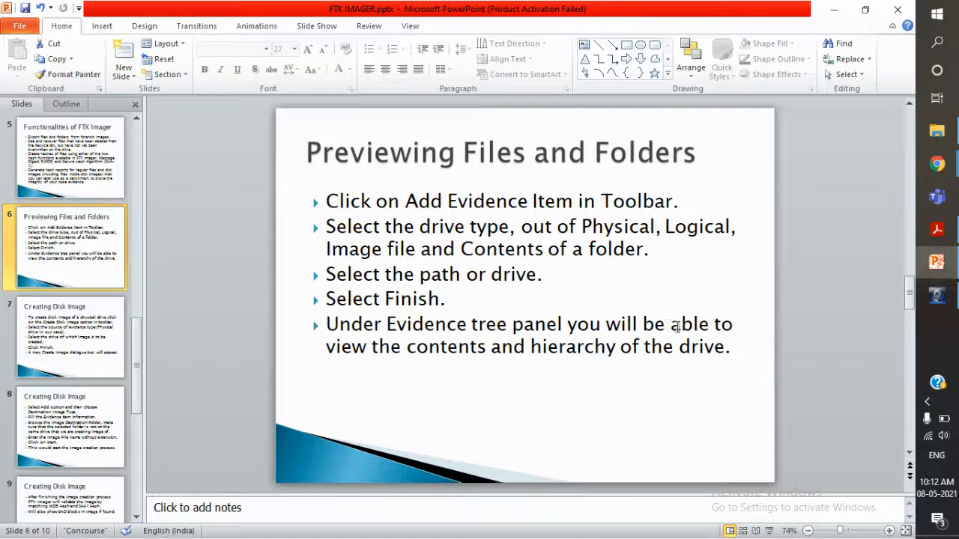
{"action": "left_click", "coordinate": [936, 298]}
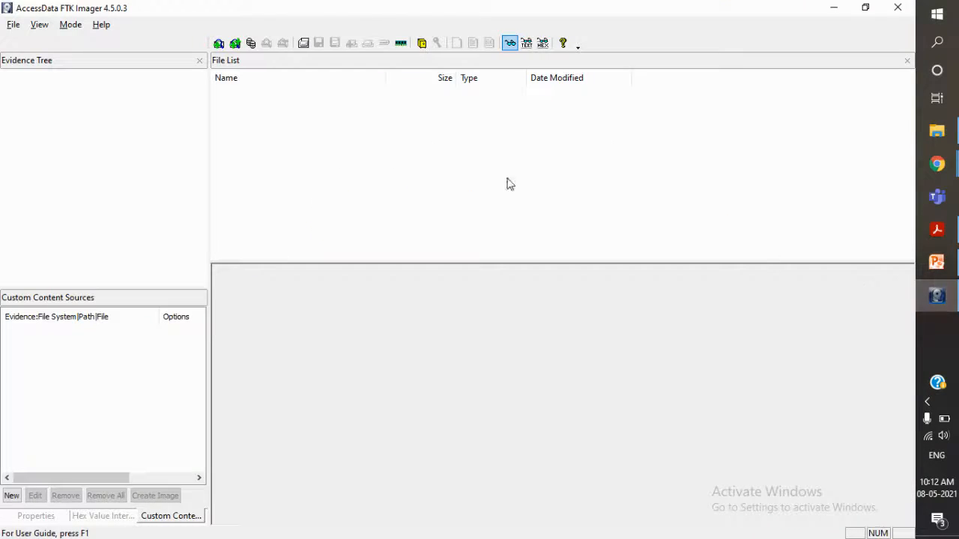
Add the physical drive PHYSICALDRIVE2 (SanDisk Ultra USB Device, 15GB) as an evidence item.
{"action": "left_click", "coordinate": [219, 43]}
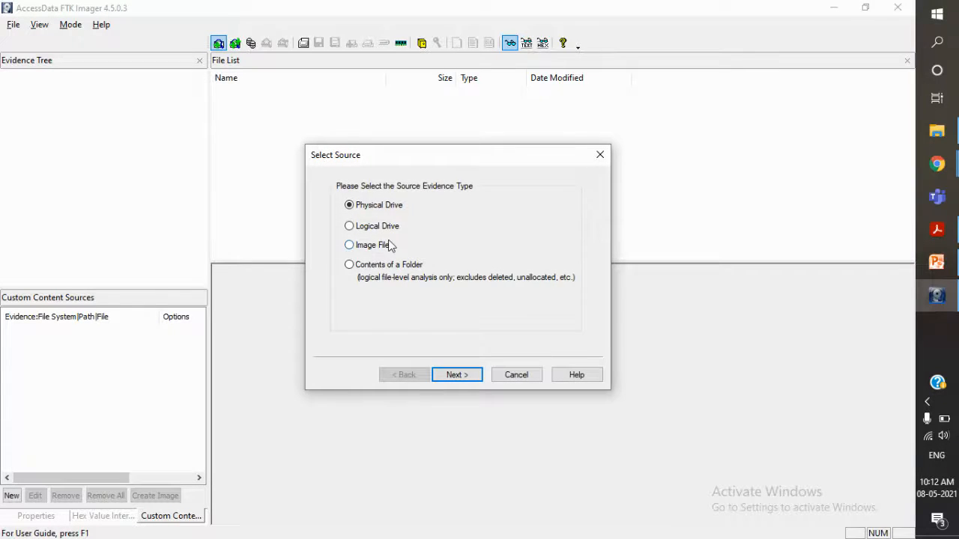
{"action": "left_click", "coordinate": [454, 375]}
{"action": "left_click", "coordinate": [496, 235]}
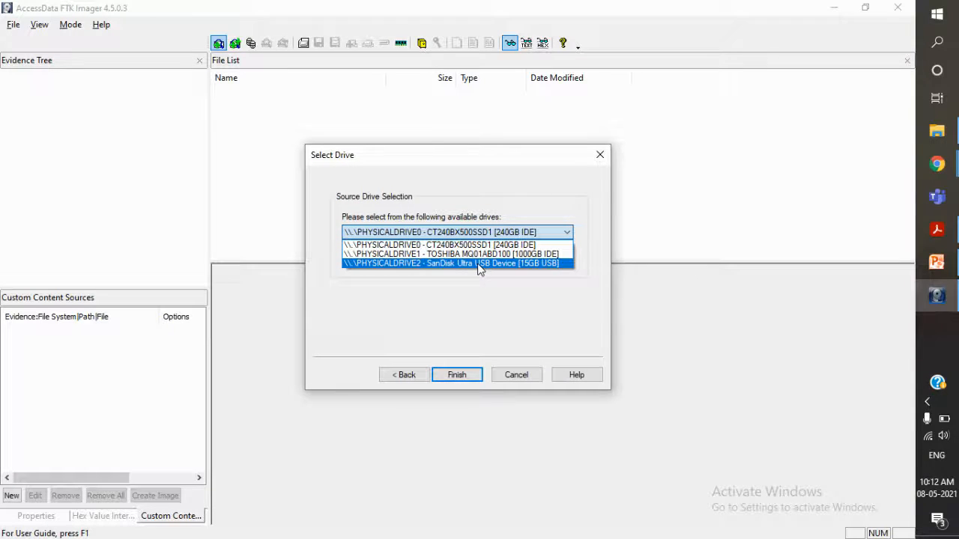
{"action": "left_click", "coordinate": [480, 265]}
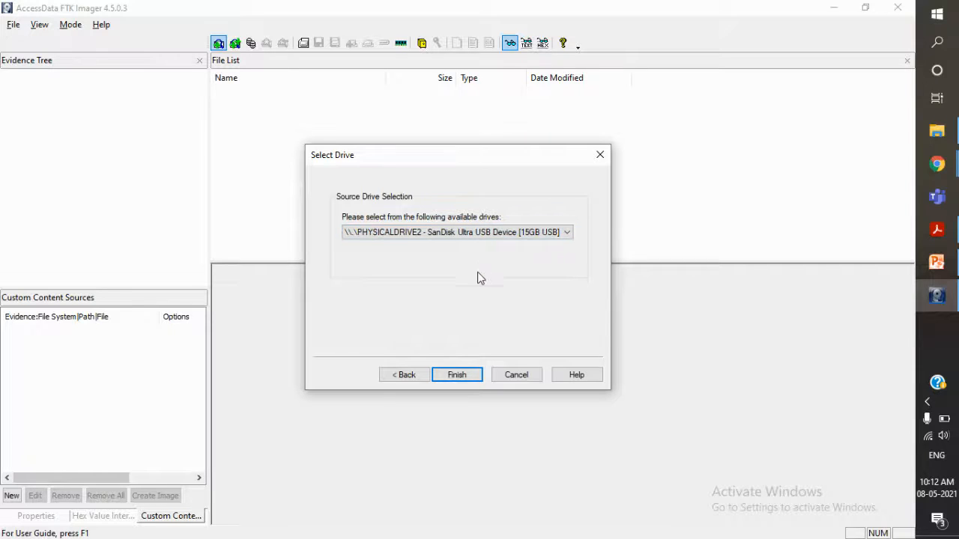
{"action": "left_click", "coordinate": [454, 375]}
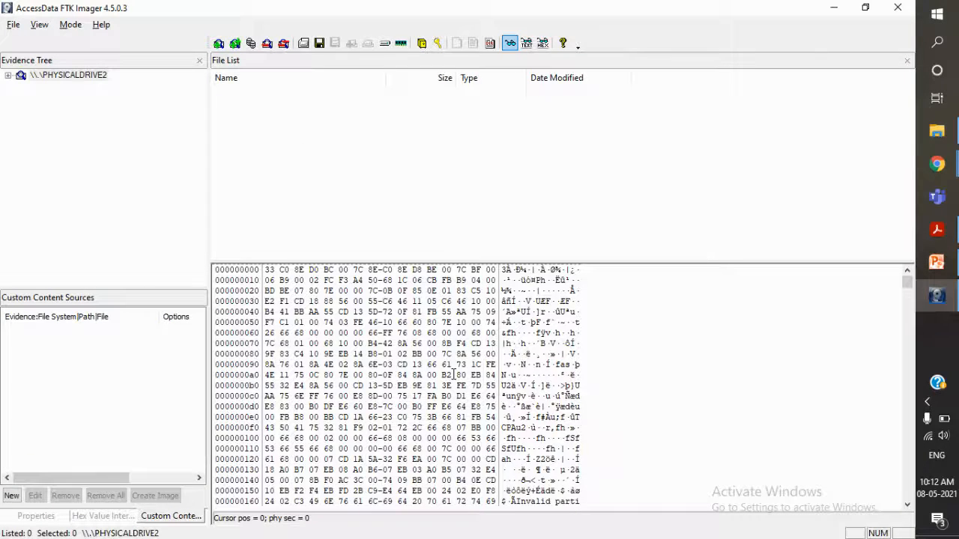
Expand PHYSICALDRIVE2 through Partition 1 and the NONAME [FAT32] root, and list the contents of the Shimoneta folder.
{"action": "left_click", "coordinate": [8, 75]}
{"action": "left_click", "coordinate": [21, 86]}
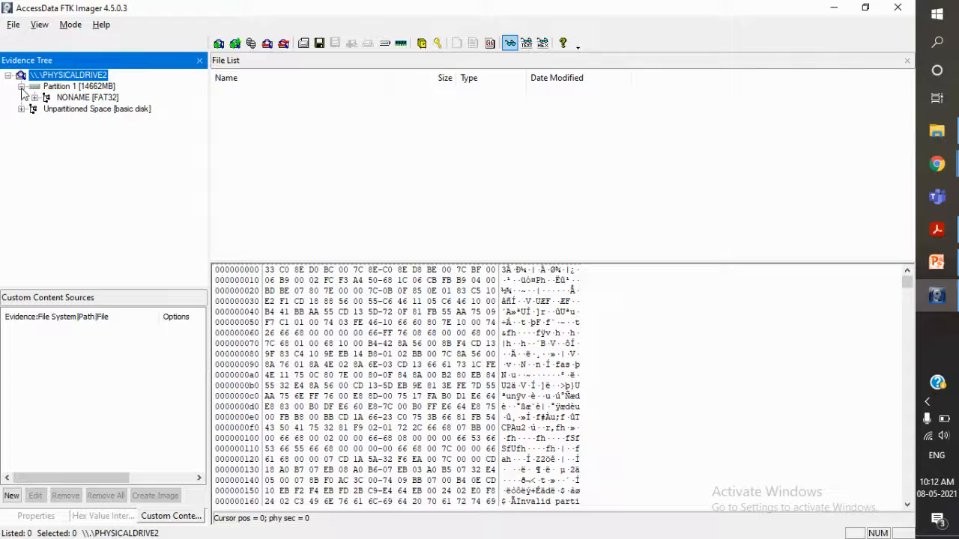
{"action": "left_click", "coordinate": [33, 98]}
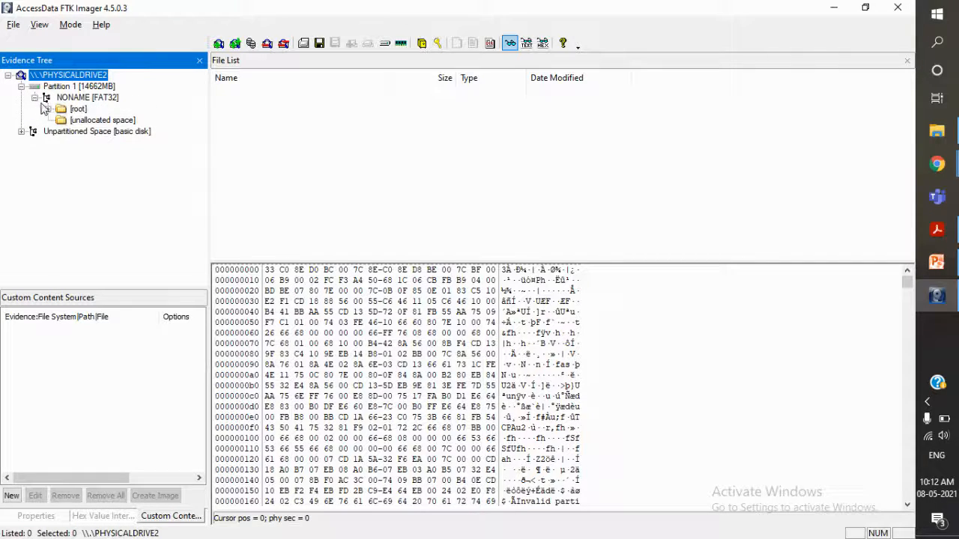
{"action": "left_click", "coordinate": [48, 109]}
{"action": "left_click", "coordinate": [90, 120]}
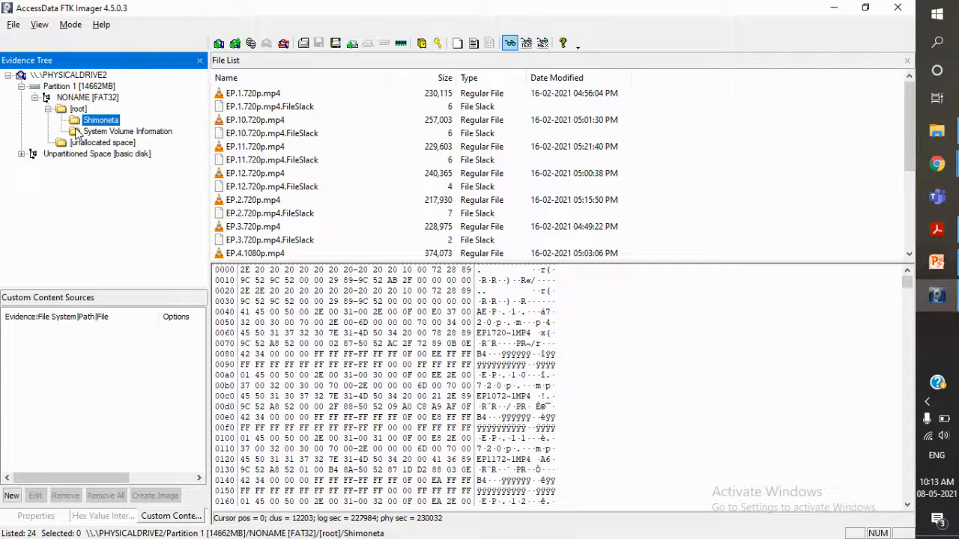
Examine the Shimoneta folder's properties and DOS attributes, and interpret the first byte at hex offset 0020.
{"action": "left_click", "coordinate": [35, 516]}
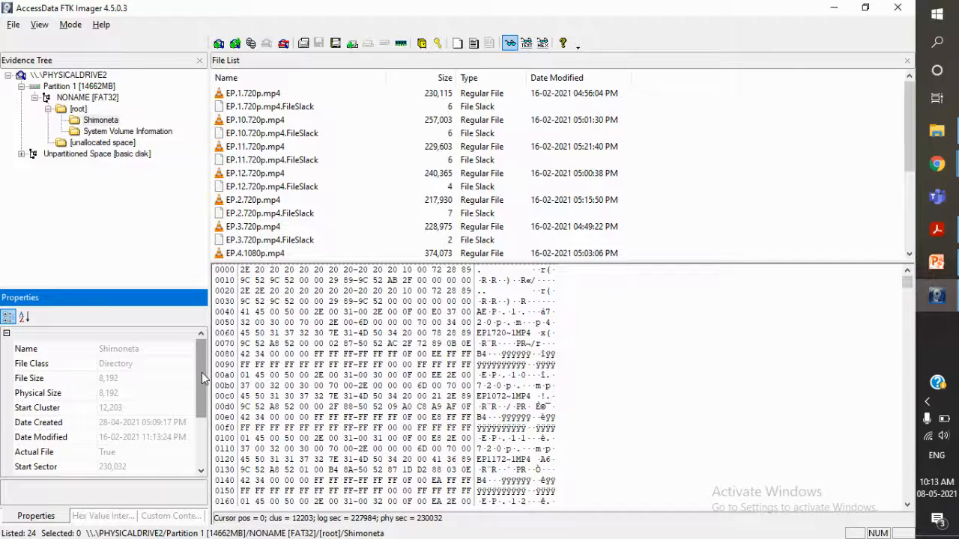
{"action": "left_click_drag", "start_coordinate": [201, 372], "coordinate": [202, 442]}
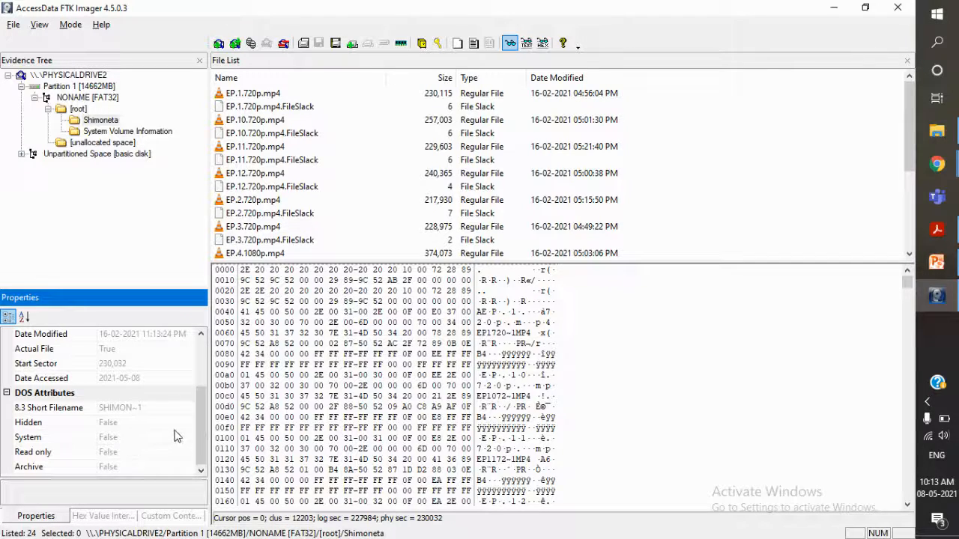
{"action": "left_click", "coordinate": [114, 516]}
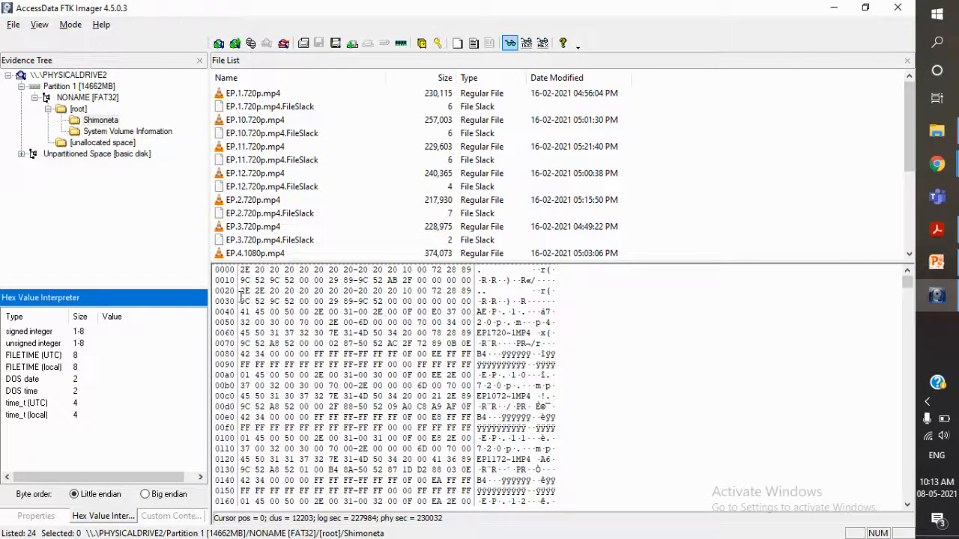
{"action": "left_click_drag", "start_coordinate": [248, 292], "coordinate": [244, 295]}
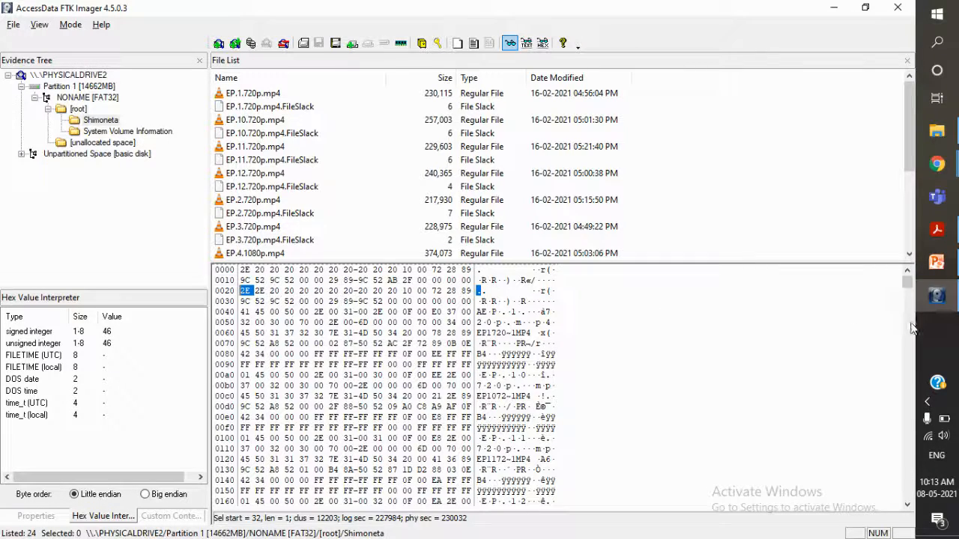
Switch to the PowerPoint presentation, read the first two Creating Disk Image slides, and return to FTK Imager.
{"action": "left_click", "coordinate": [942, 264]}
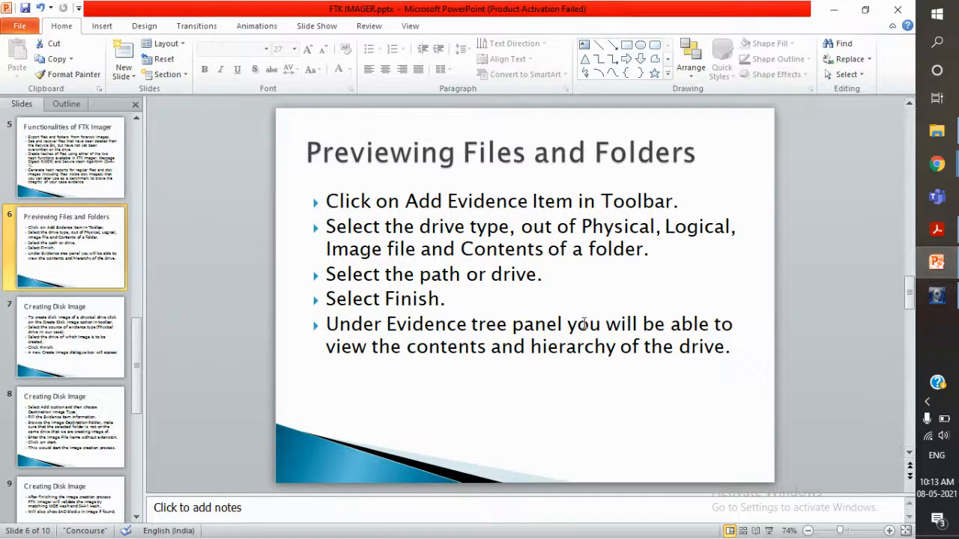
{"action": "scroll", "coordinate": [583, 324], "scroll_direction": "down", "scroll_amount": 1}
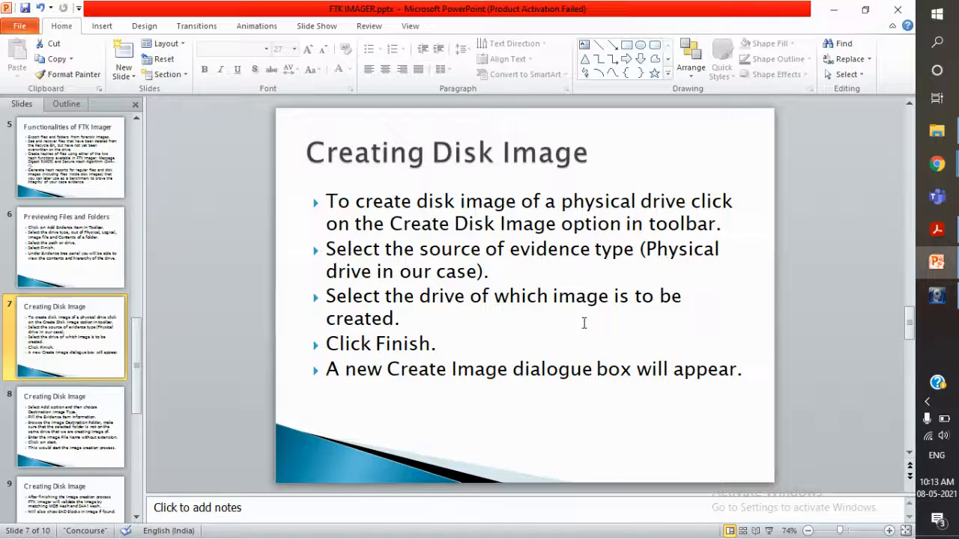
{"action": "scroll", "coordinate": [583, 323], "scroll_direction": "down", "scroll_amount": 1}
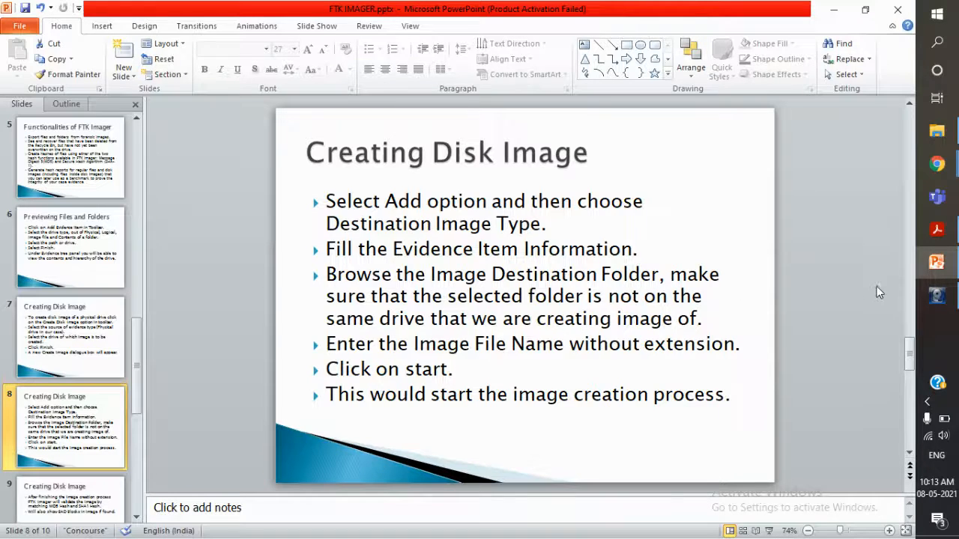
{"action": "left_click", "coordinate": [938, 297]}
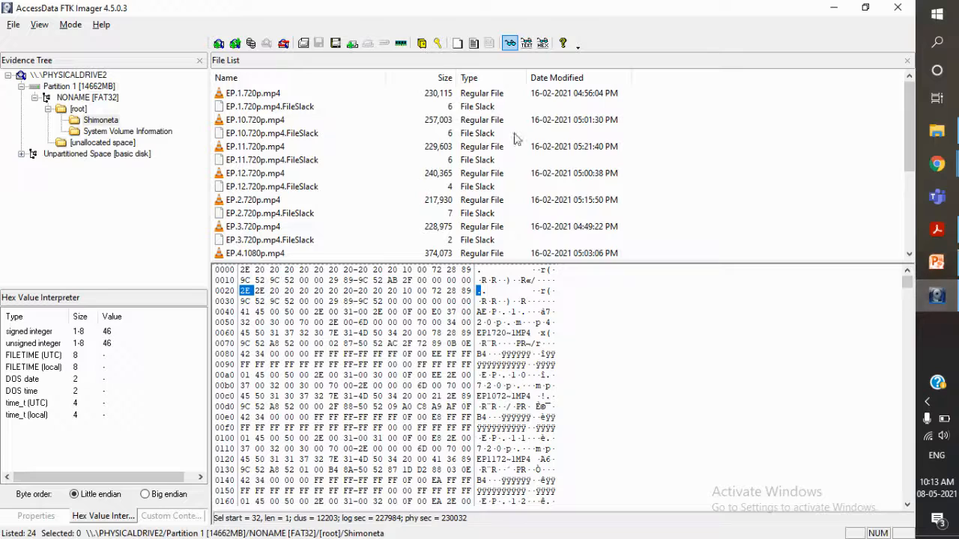
Start a disk image of the physical drive PHYSICALDRIVE2 (SanDisk Ultra USB Device) and add a destination of type Raw (dd).
{"action": "left_click", "coordinate": [302, 46]}
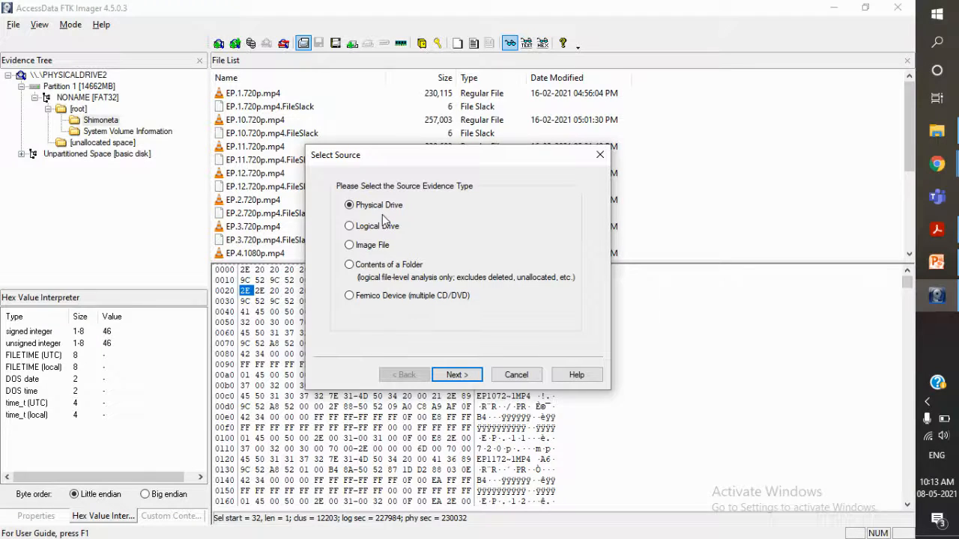
{"action": "left_click", "coordinate": [453, 376]}
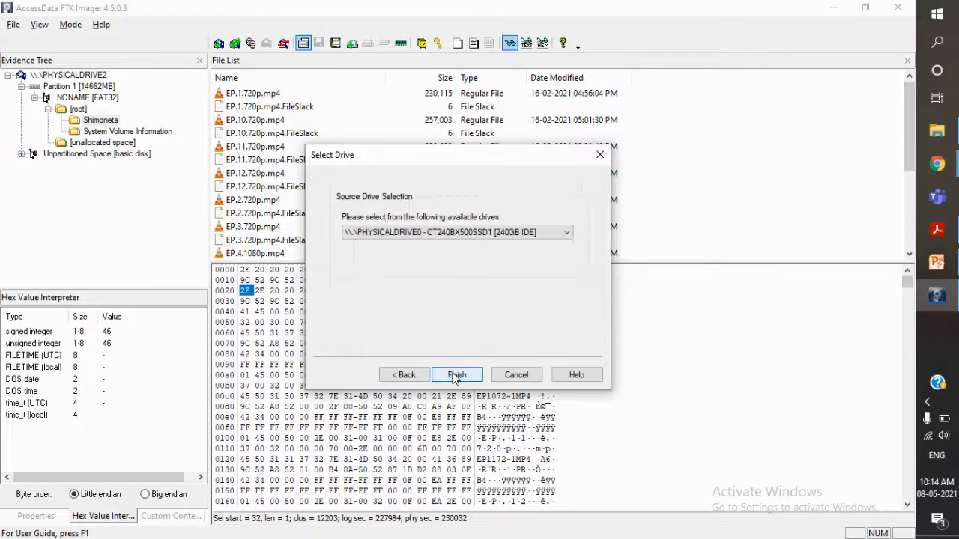
{"action": "left_click", "coordinate": [510, 234]}
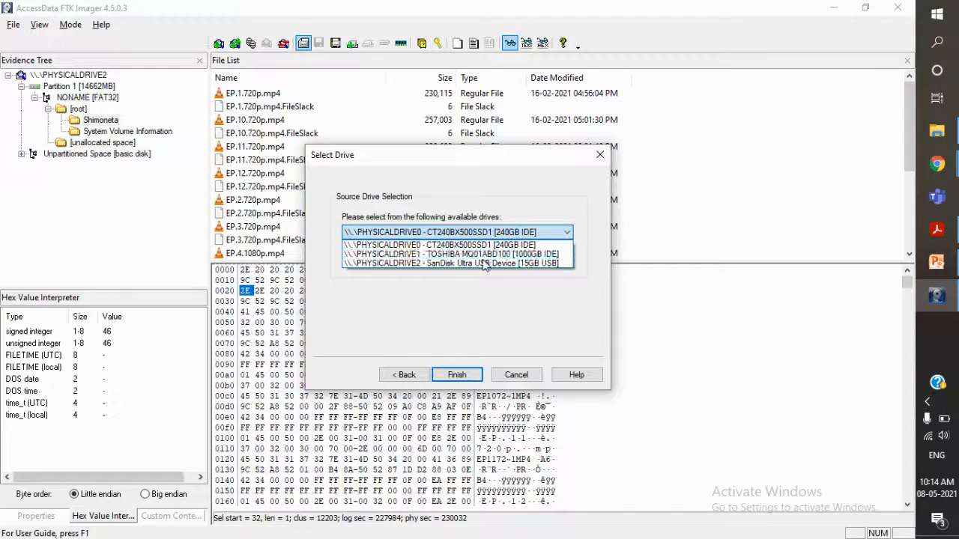
{"action": "left_click", "coordinate": [482, 261]}
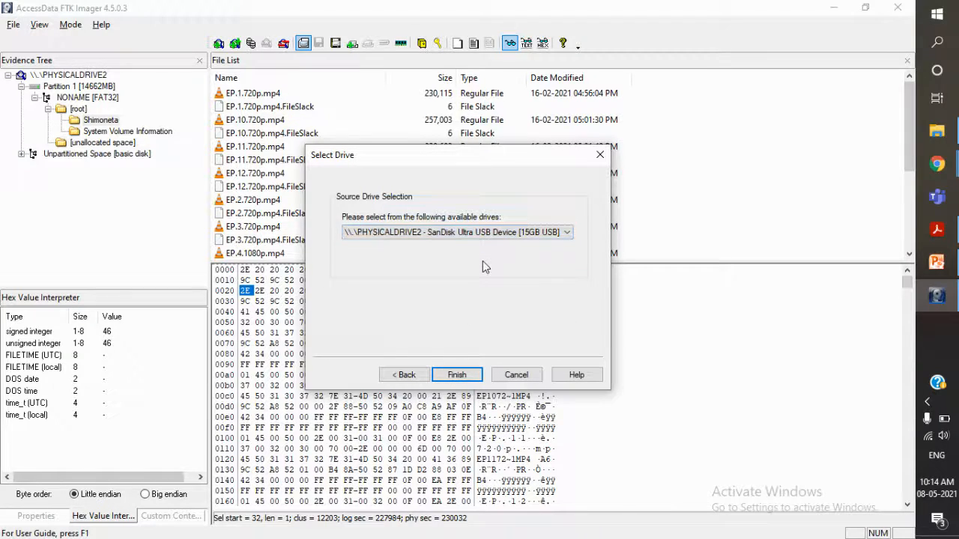
{"action": "left_click", "coordinate": [457, 375]}
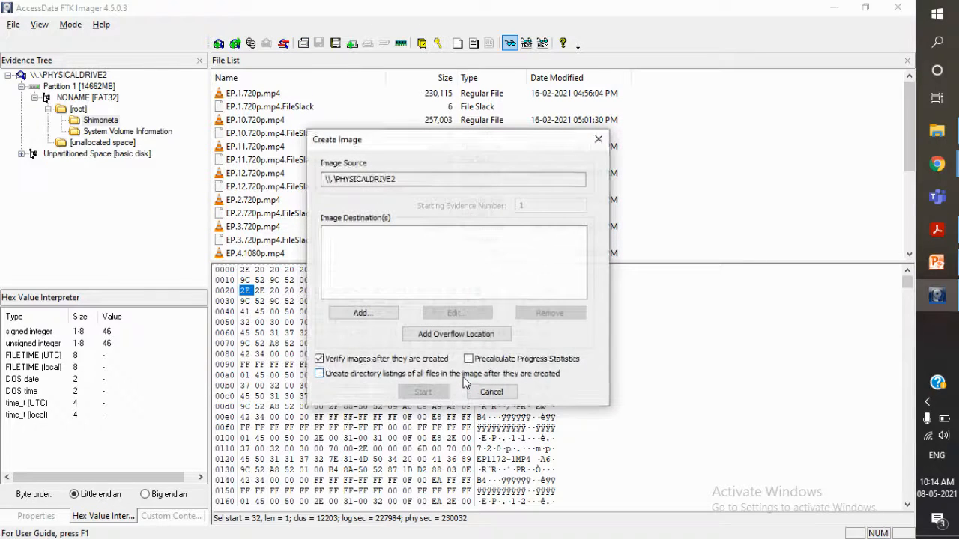
{"action": "left_click", "coordinate": [359, 313]}
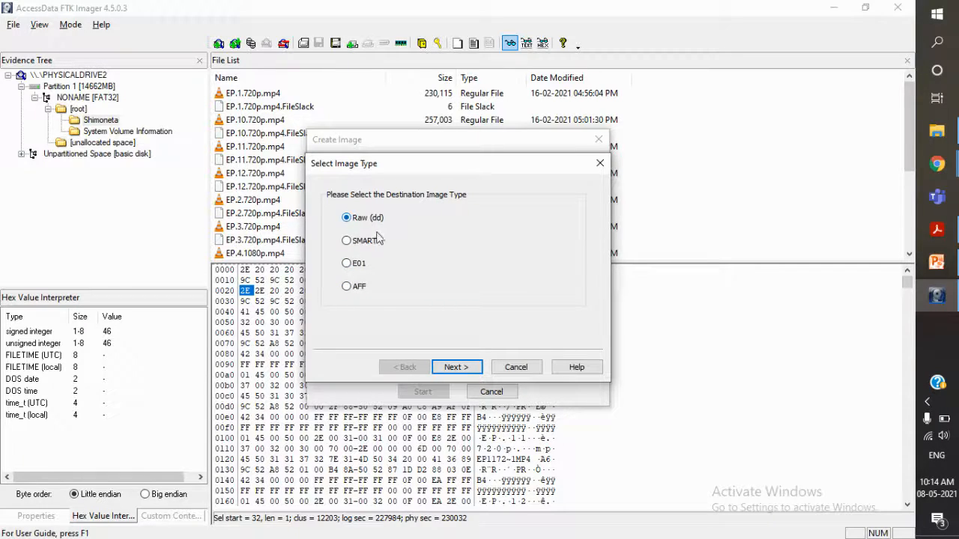
{"action": "left_click", "coordinate": [453, 368]}
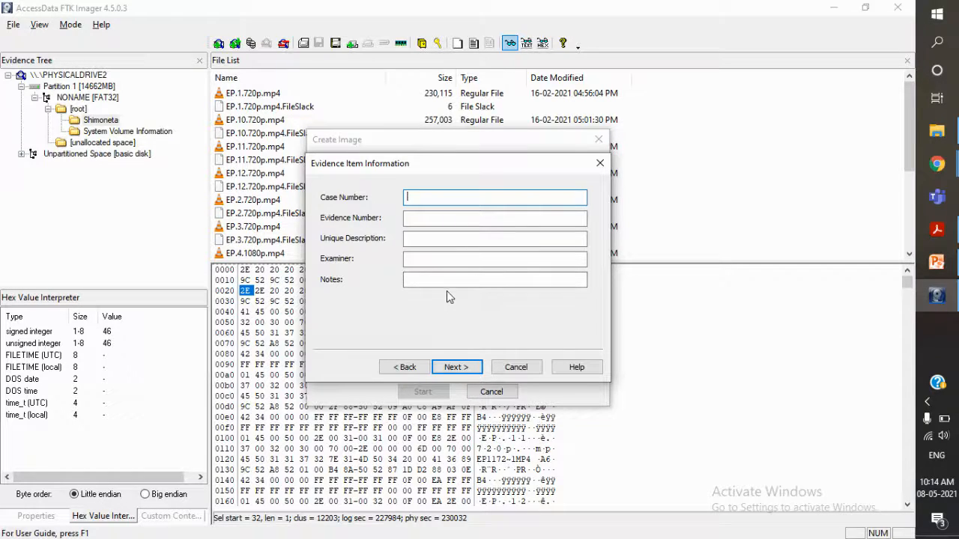
Fill in the evidence information: case number 85485, evidence number 8475695, unique description "xyz", the examiner's name, and notes "jsdgajs ksahdakjsd".
{"action": "type", "text": "85485"}
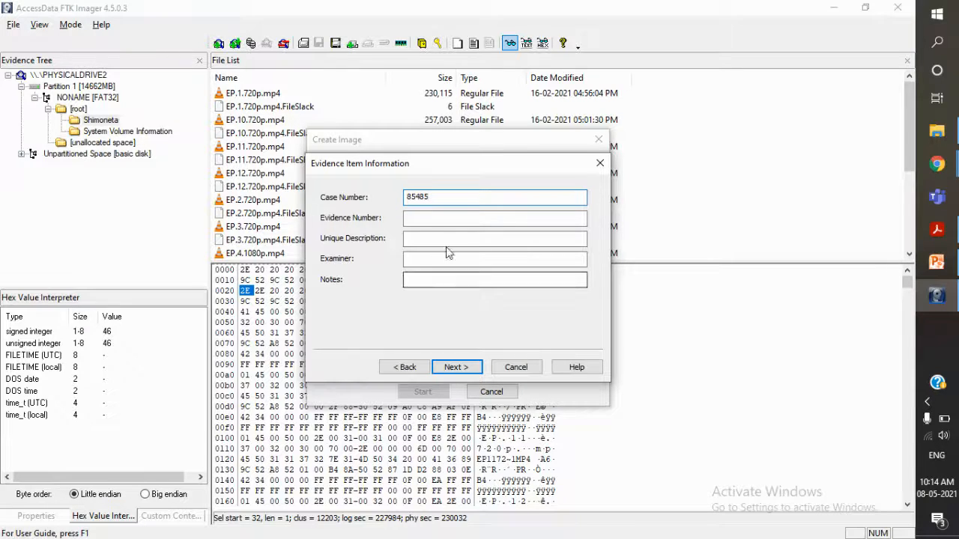
{"action": "left_click", "coordinate": [435, 223]}
{"action": "type", "text": "8475695"}
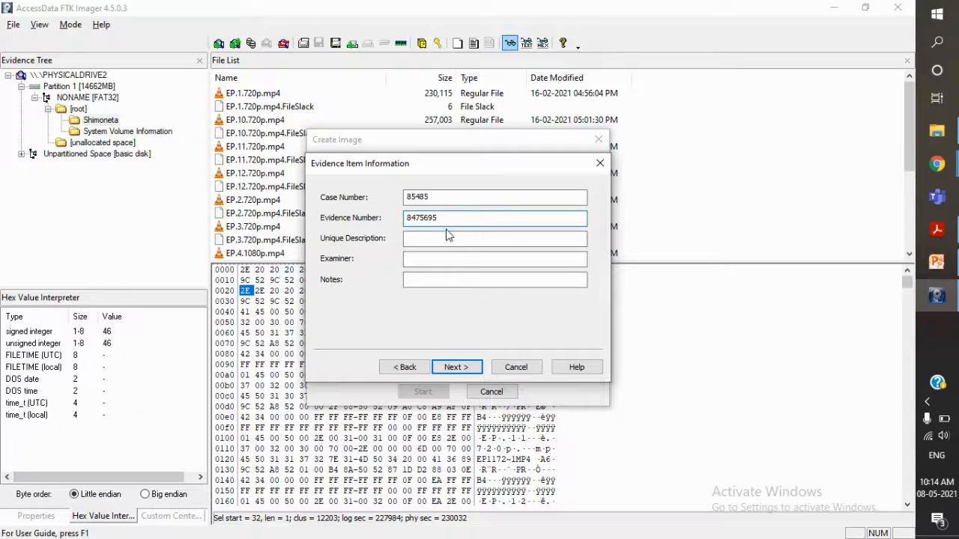
{"action": "left_click", "coordinate": [446, 239]}
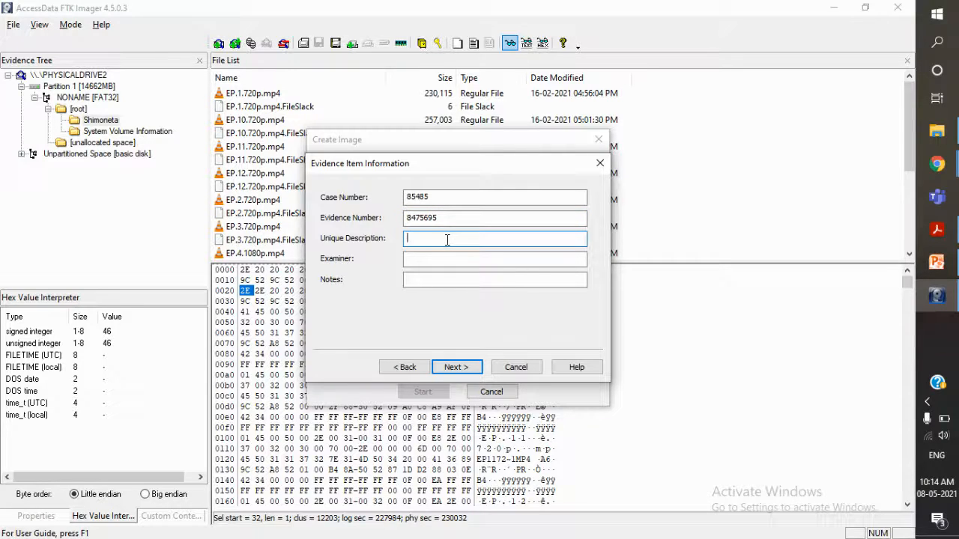
{"action": "type", "text": "xyz"}
{"action": "left_click", "coordinate": [463, 258]}
{"action": "type", "text": "yash"}
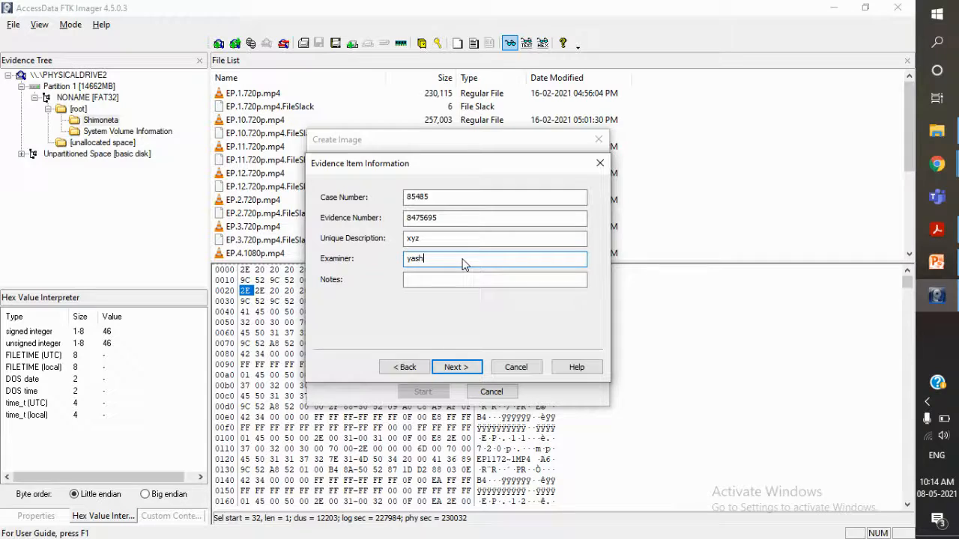
{"action": "left_click", "coordinate": [425, 282]}
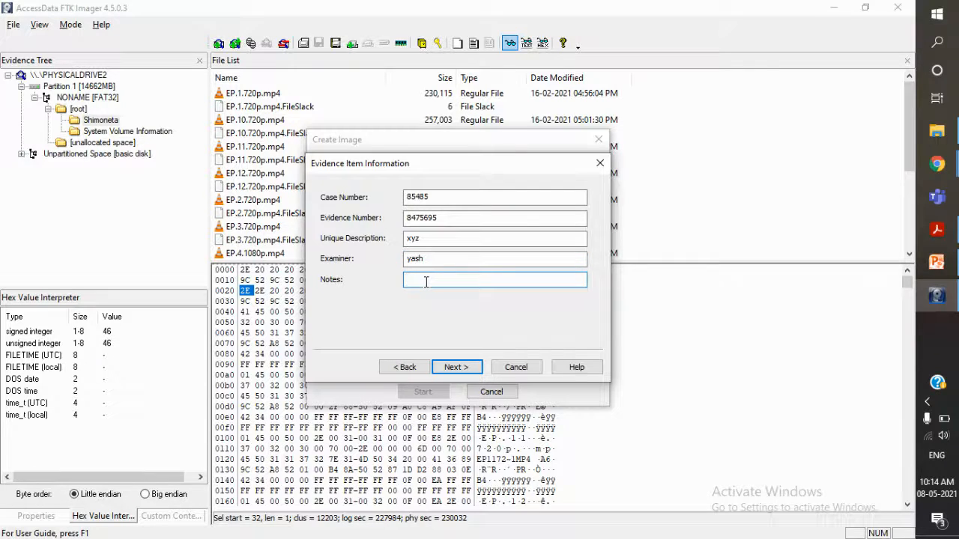
{"action": "type", "text": "jsdgajs ksahdakjsd"}
{"action": "left_click", "coordinate": [457, 367]}
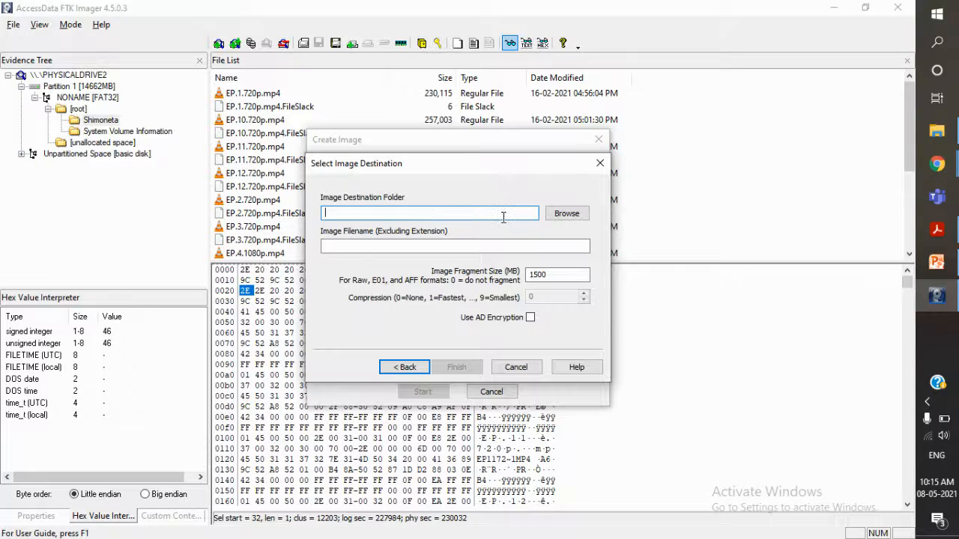
Set the image destination folder to the root of New Volume (D:) under This PC.
{"action": "left_click", "coordinate": [556, 219]}
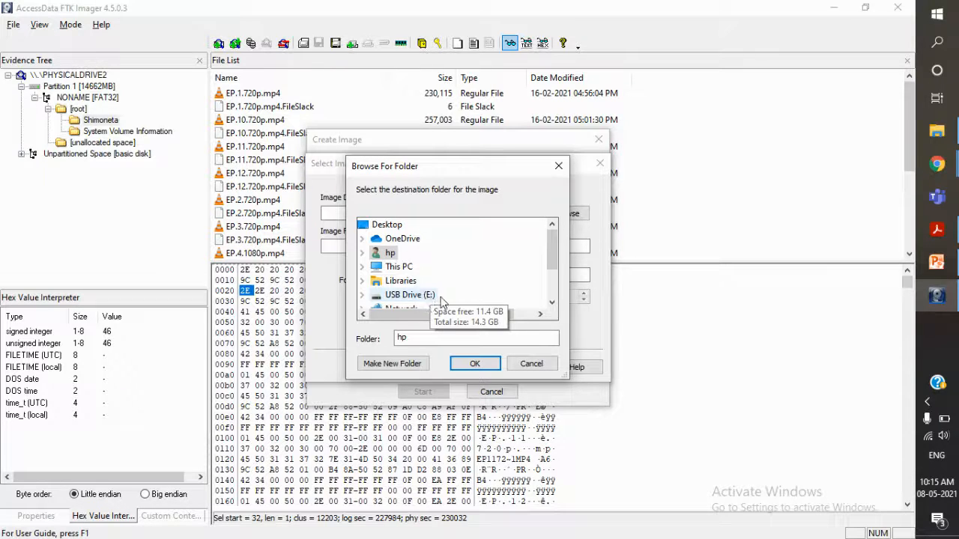
{"action": "left_click", "coordinate": [551, 302]}
{"action": "left_click", "coordinate": [551, 303]}
{"action": "left_click", "coordinate": [552, 302]}
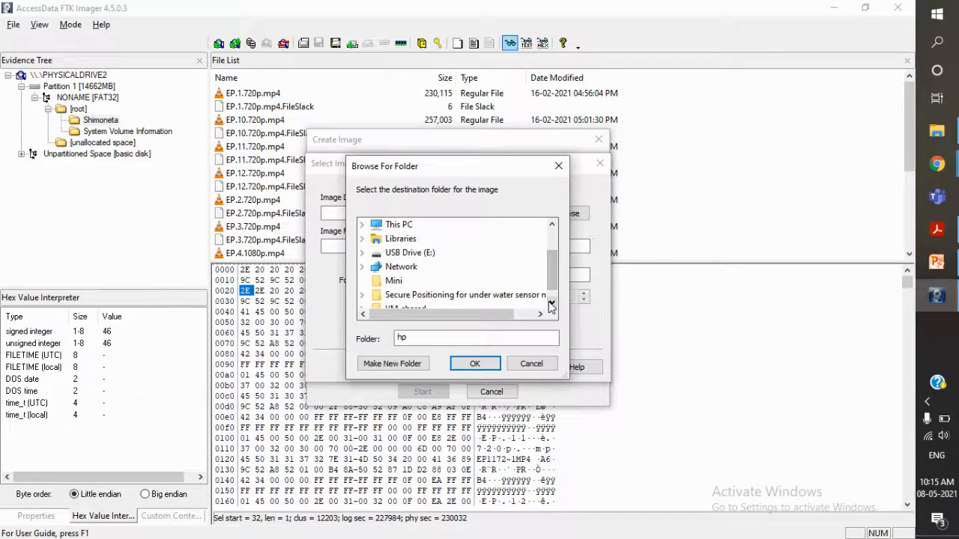
{"action": "left_click", "coordinate": [362, 225]}
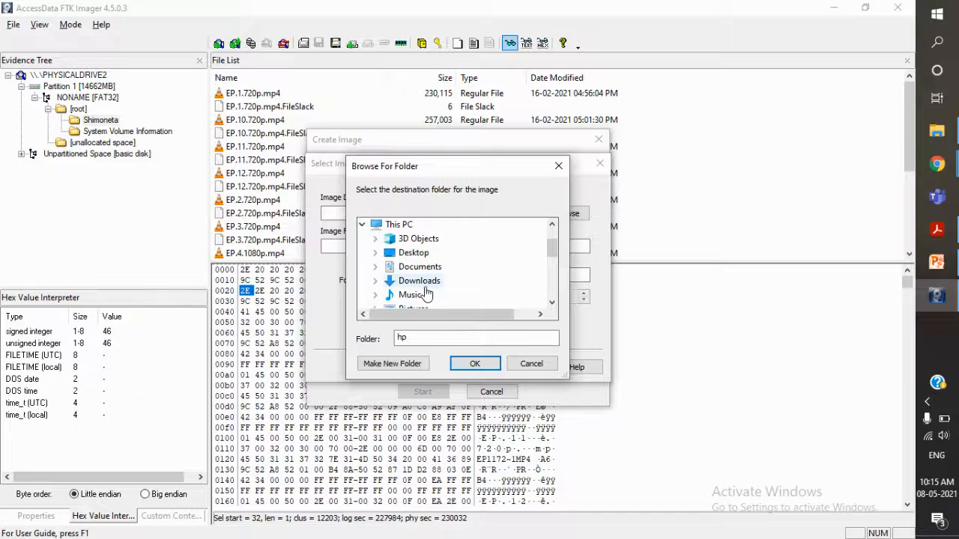
{"action": "scroll", "coordinate": [426, 292], "scroll_direction": "down", "scroll_amount": 3}
{"action": "scroll", "coordinate": [426, 292], "scroll_direction": "down", "scroll_amount": 1}
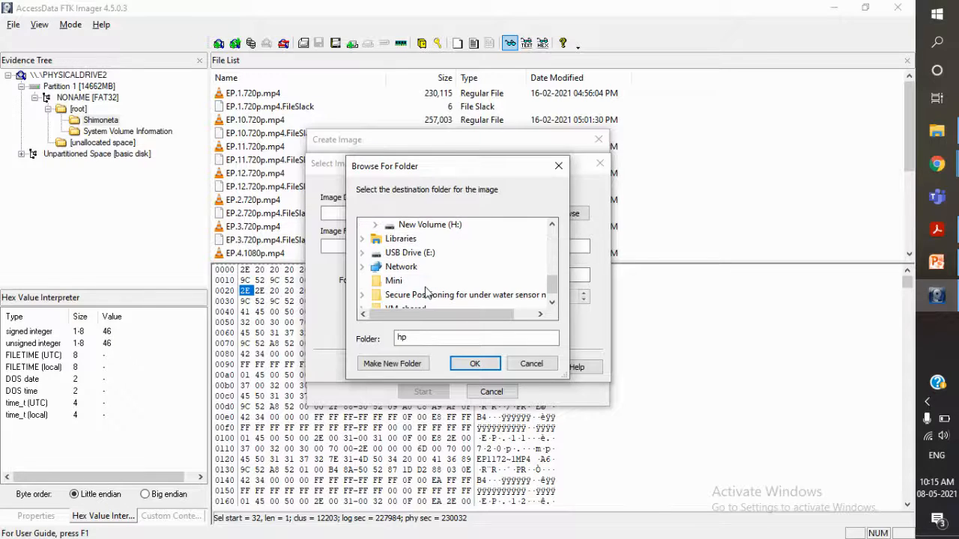
{"action": "left_click", "coordinate": [552, 225]}
{"action": "left_click", "coordinate": [552, 224]}
{"action": "left_click", "coordinate": [552, 225]}
{"action": "left_click", "coordinate": [552, 225]}
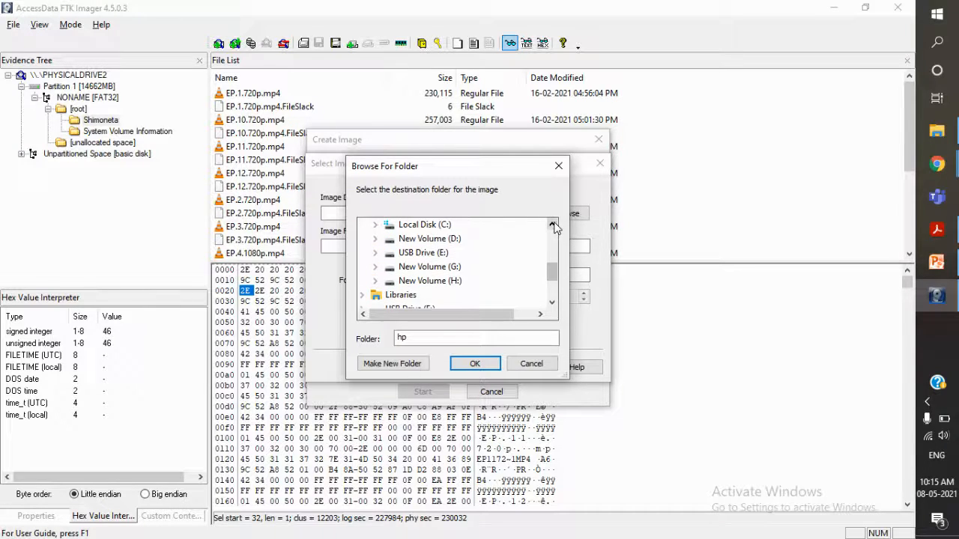
{"action": "left_click", "coordinate": [447, 239]}
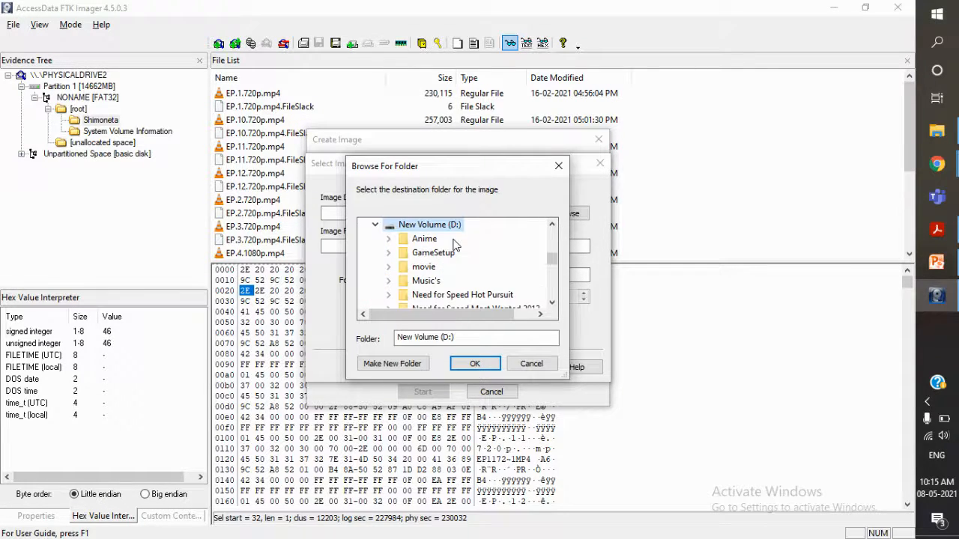
{"action": "left_click", "coordinate": [471, 364]}
Name the image file imageFILE01, finish the destination setup and start creating the image.
{"action": "left_click", "coordinate": [353, 246]}
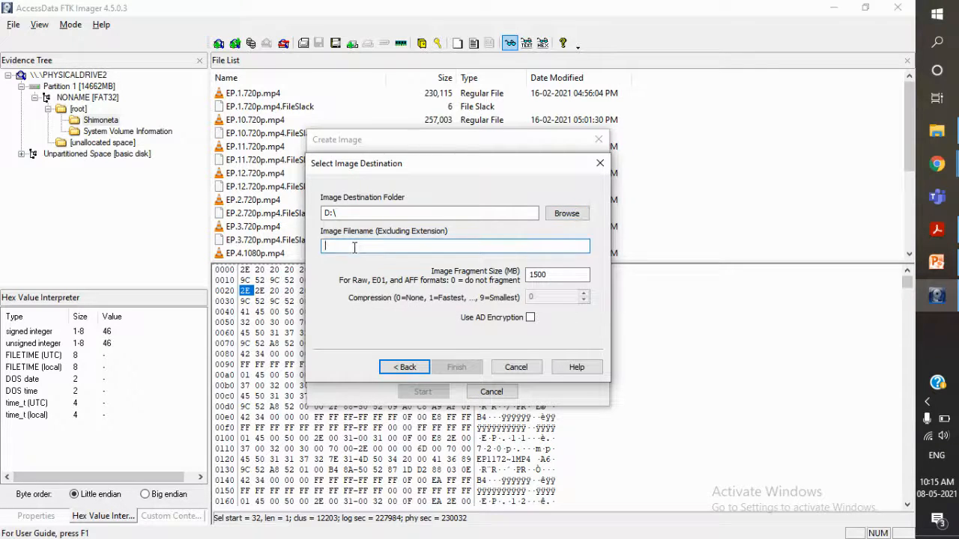
{"action": "type", "text": "image"}
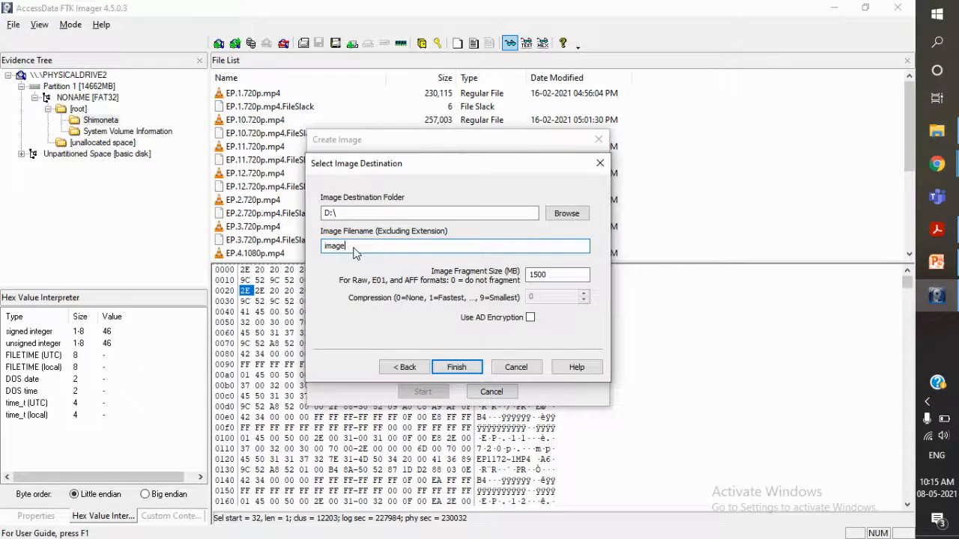
{"action": "type", "text": "FILE01"}
{"action": "left_click", "coordinate": [459, 368]}
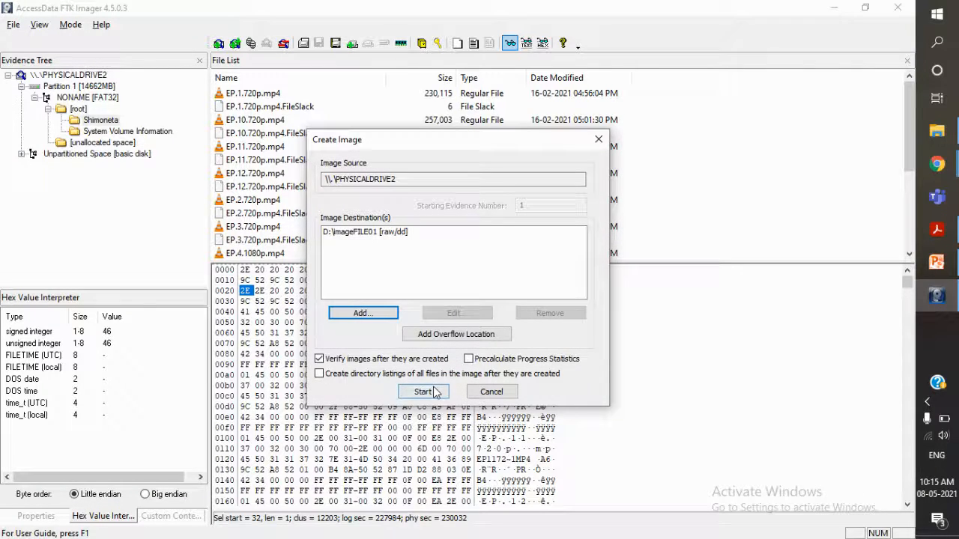
{"action": "left_click", "coordinate": [436, 391]}
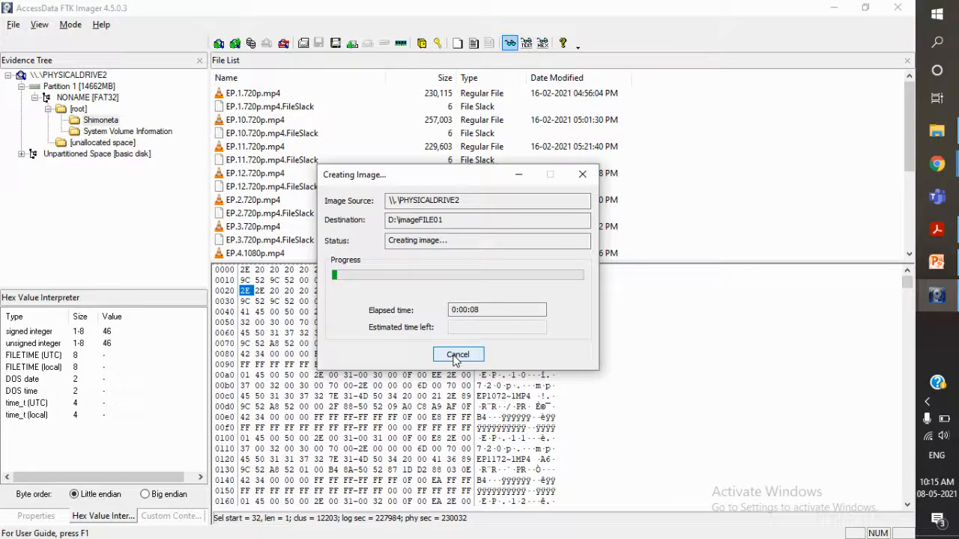
Cancel the running image creation of PHYSICALDRIVE2 and close its progress window.
{"action": "left_click", "coordinate": [456, 355]}
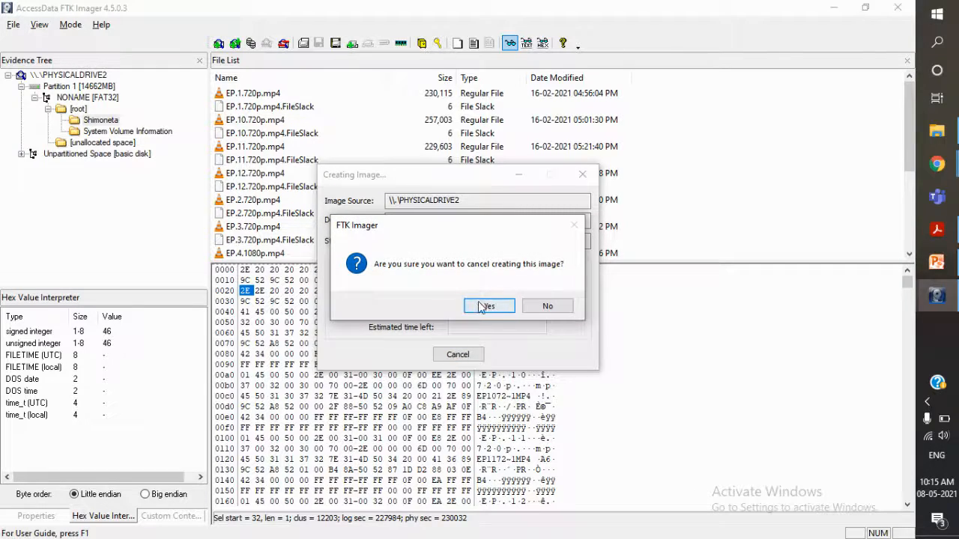
{"action": "left_click", "coordinate": [489, 307]}
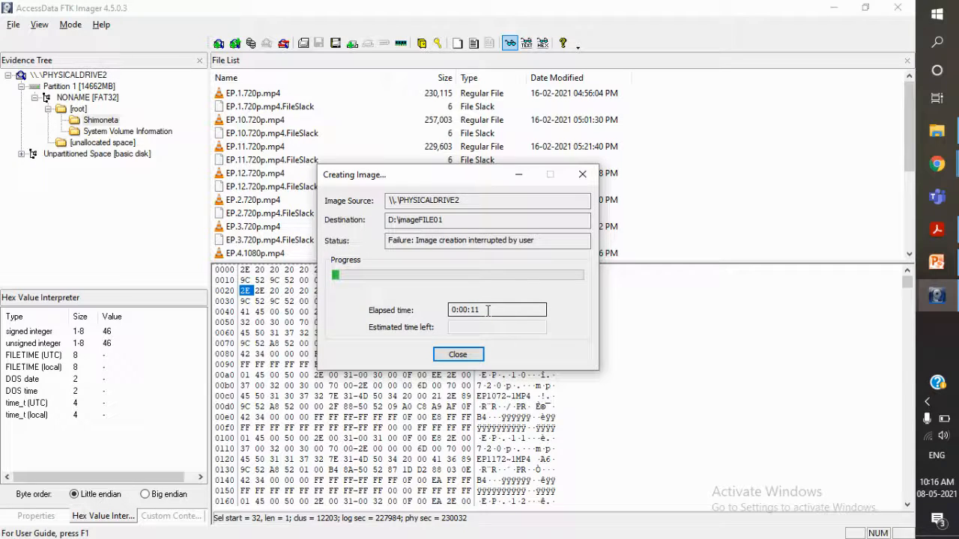
{"action": "left_click", "coordinate": [459, 354]}
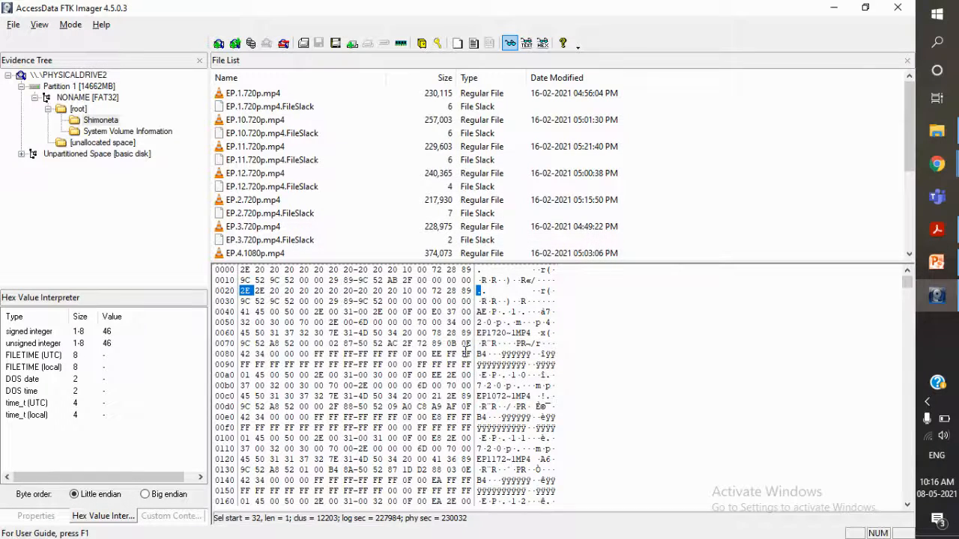
Switch to the PowerPoint presentation, read Creating Disk Image slides 8 and 9, and return to FTK Imager.
{"action": "left_click", "coordinate": [936, 261]}
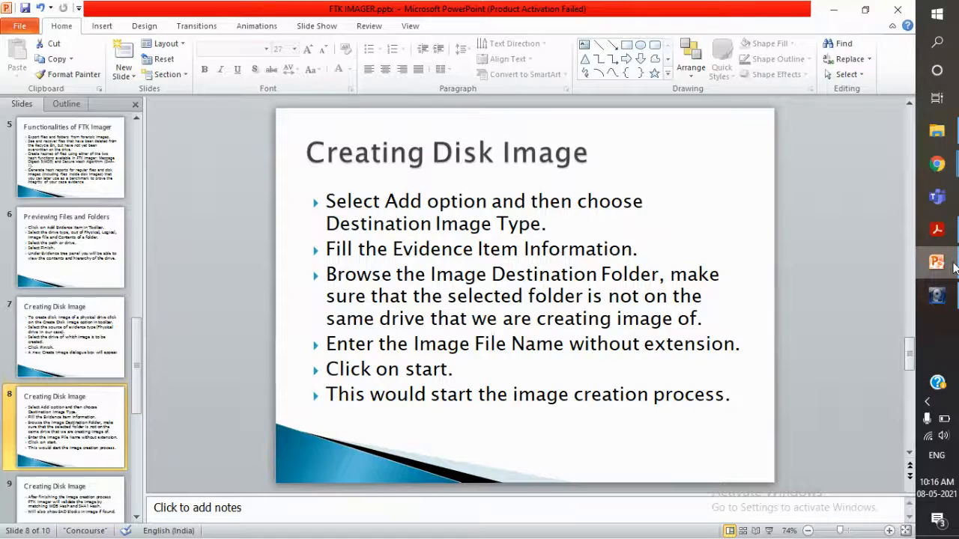
{"action": "scroll", "coordinate": [585, 361], "scroll_direction": "down", "scroll_amount": 1}
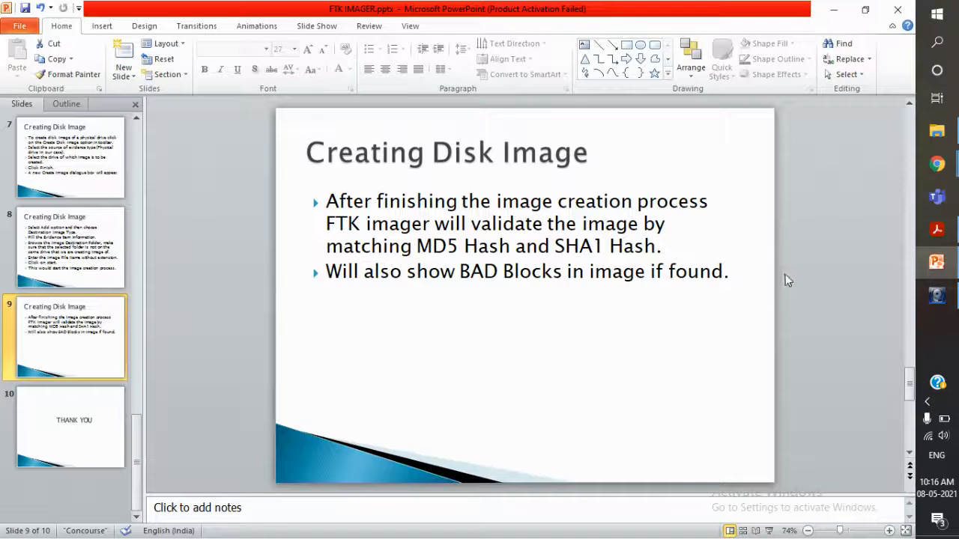
{"action": "left_click", "coordinate": [936, 294]}
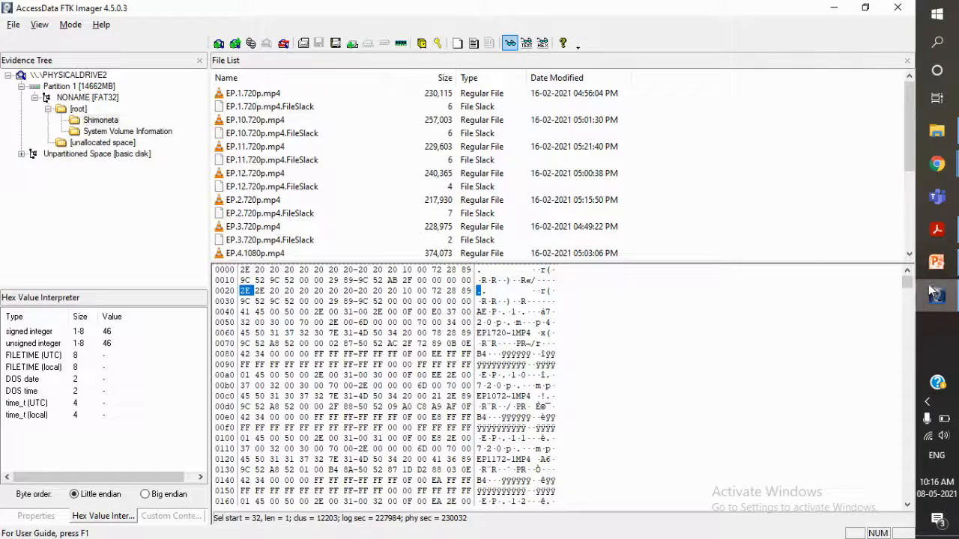
Add the image file D:\imageFile.001 as an evidence item.
{"action": "left_click", "coordinate": [218, 44]}
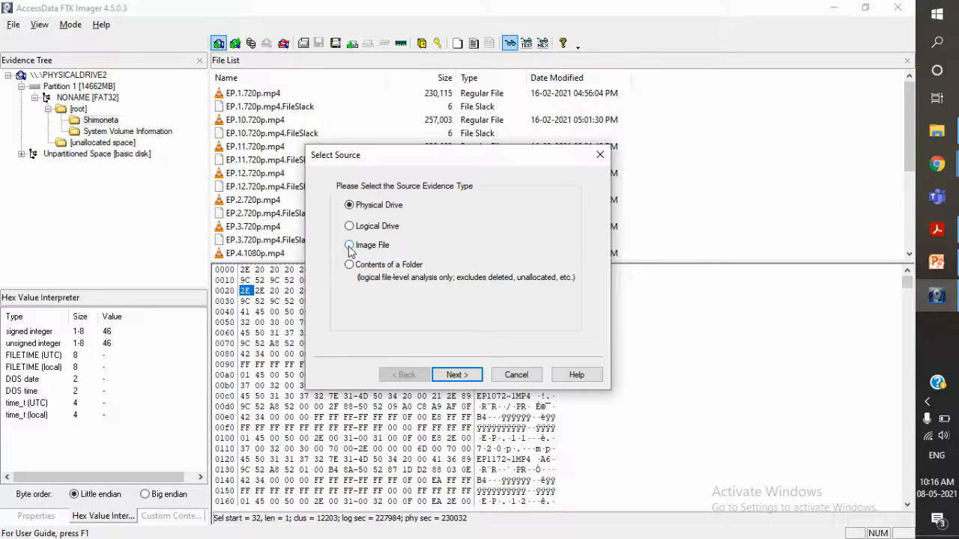
{"action": "left_click", "coordinate": [349, 247]}
{"action": "left_click", "coordinate": [454, 374]}
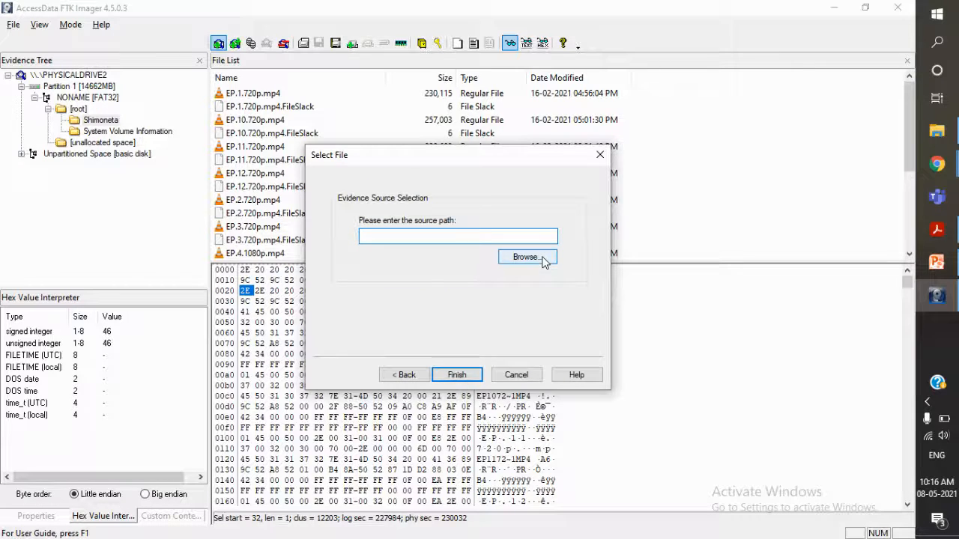
{"action": "left_click", "coordinate": [544, 260]}
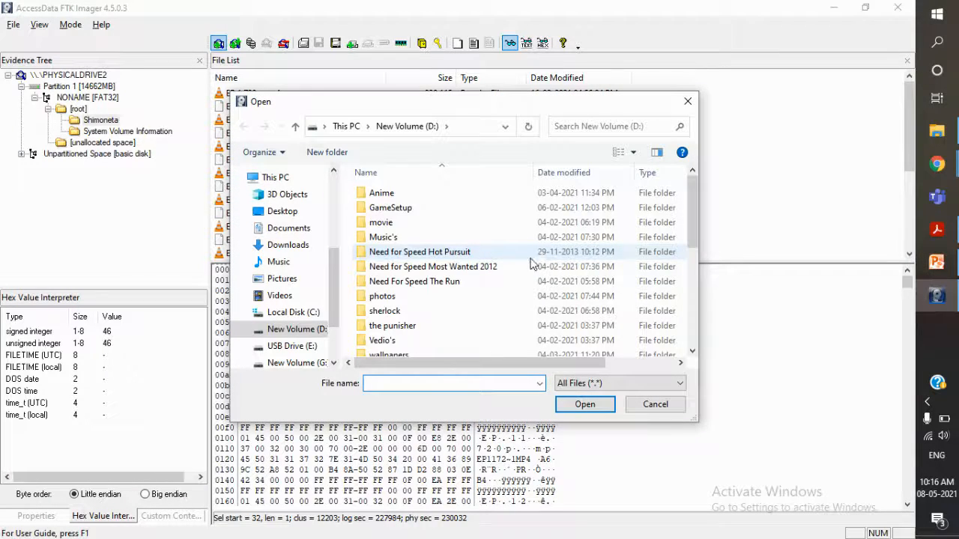
{"action": "scroll", "coordinate": [434, 295], "scroll_direction": "down", "scroll_amount": 5}
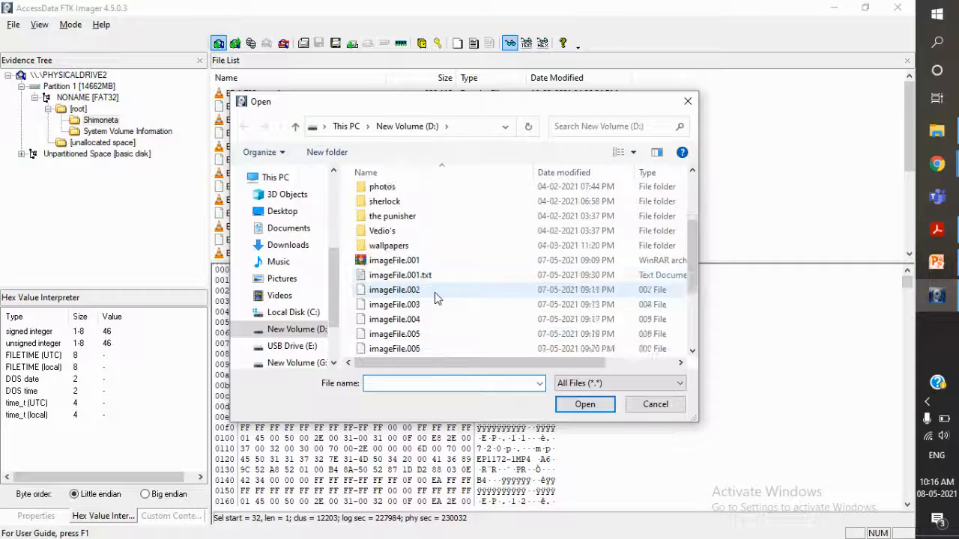
{"action": "scroll", "coordinate": [434, 295], "scroll_direction": "up", "scroll_amount": 1}
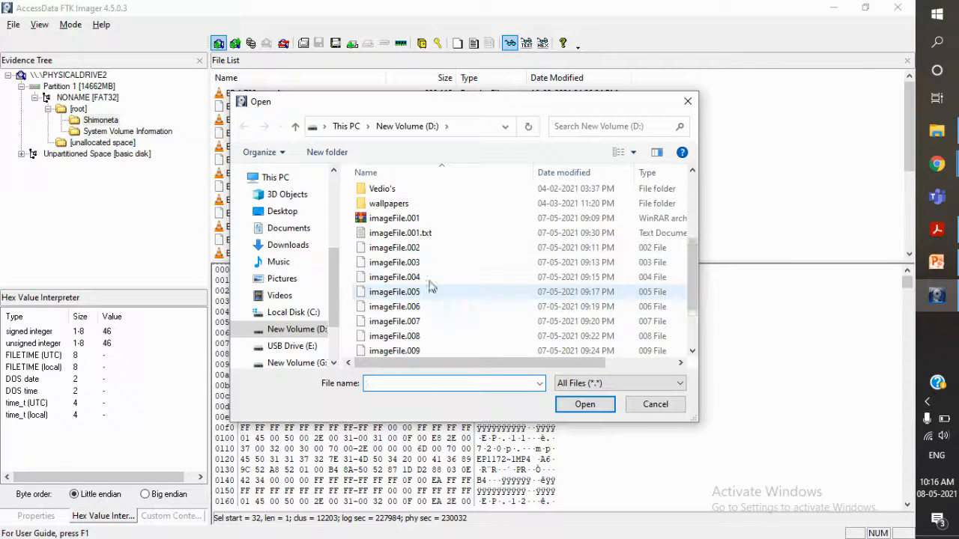
{"action": "left_click", "coordinate": [407, 221]}
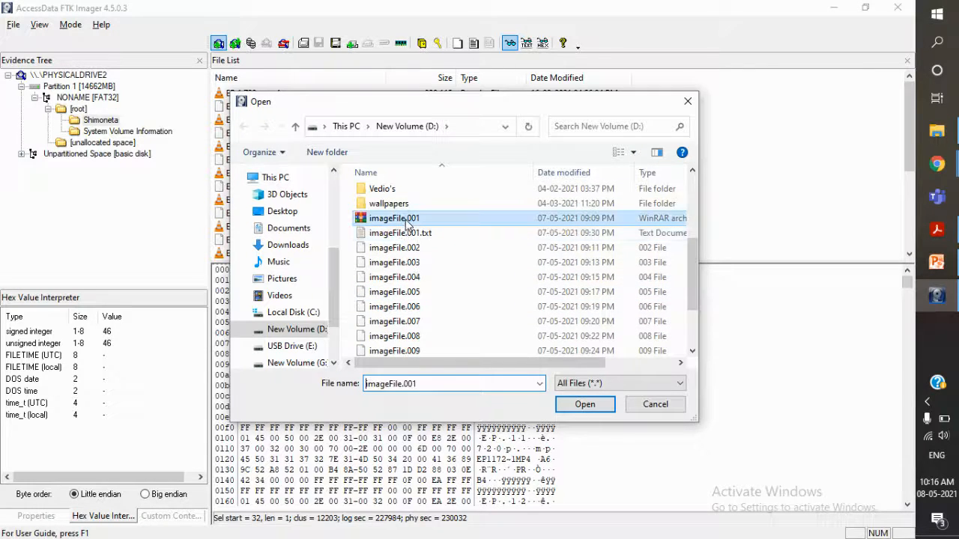
{"action": "left_click", "coordinate": [574, 407]}
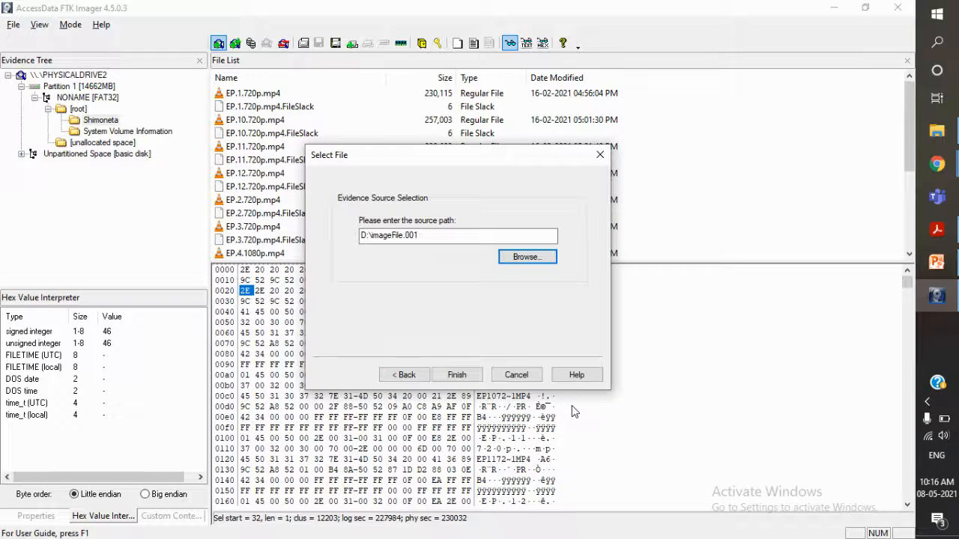
{"action": "left_click", "coordinate": [470, 381]}
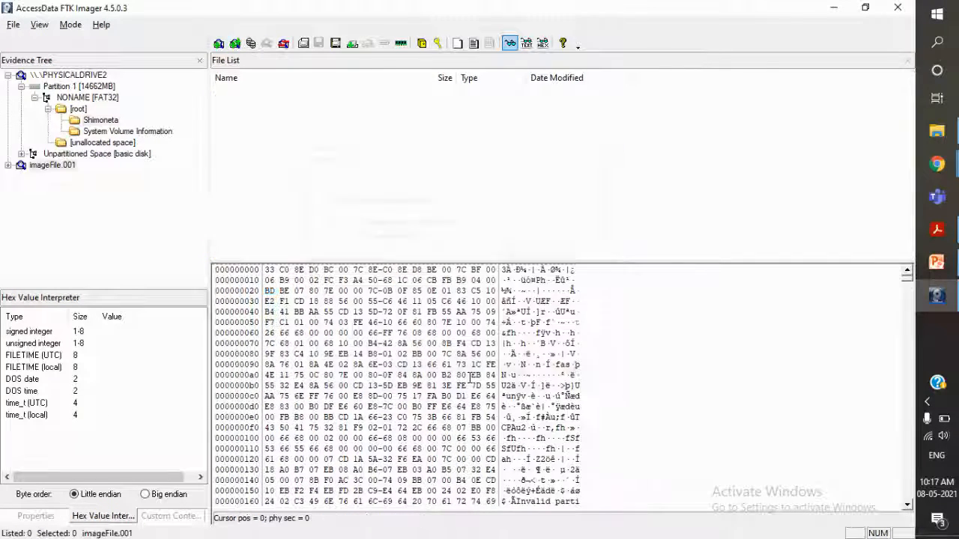
Expand imageFile.001 through Partition 1 and the NONAME [FAT32] root, and list the contents of its Shimoneta folder.
{"action": "left_click", "coordinate": [8, 166]}
{"action": "left_click", "coordinate": [21, 177]}
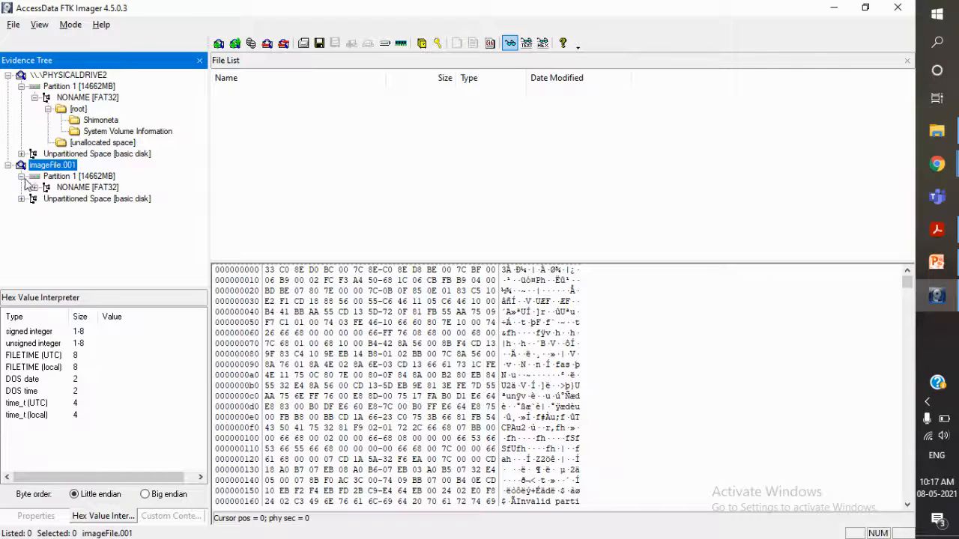
{"action": "left_click", "coordinate": [35, 187]}
{"action": "left_click", "coordinate": [48, 198]}
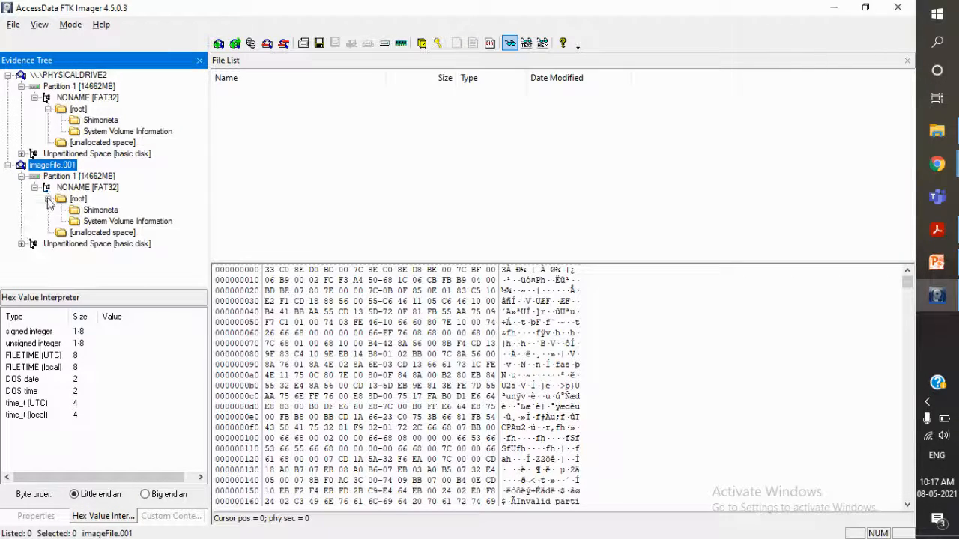
{"action": "left_click", "coordinate": [90, 212]}
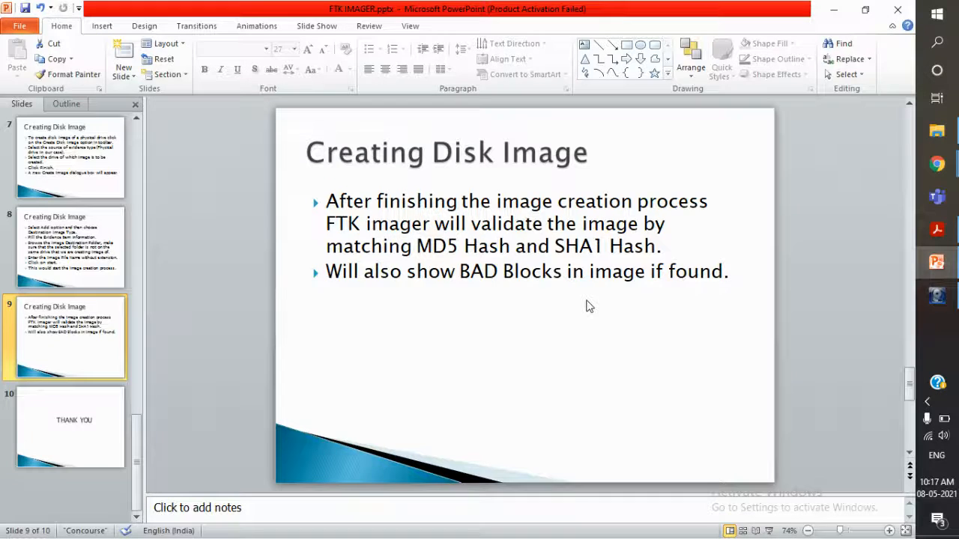
Switch to the PowerPoint presentation and show the closing THANK YOU slide.
{"action": "scroll", "coordinate": [588, 306], "scroll_direction": "down", "scroll_amount": 1}
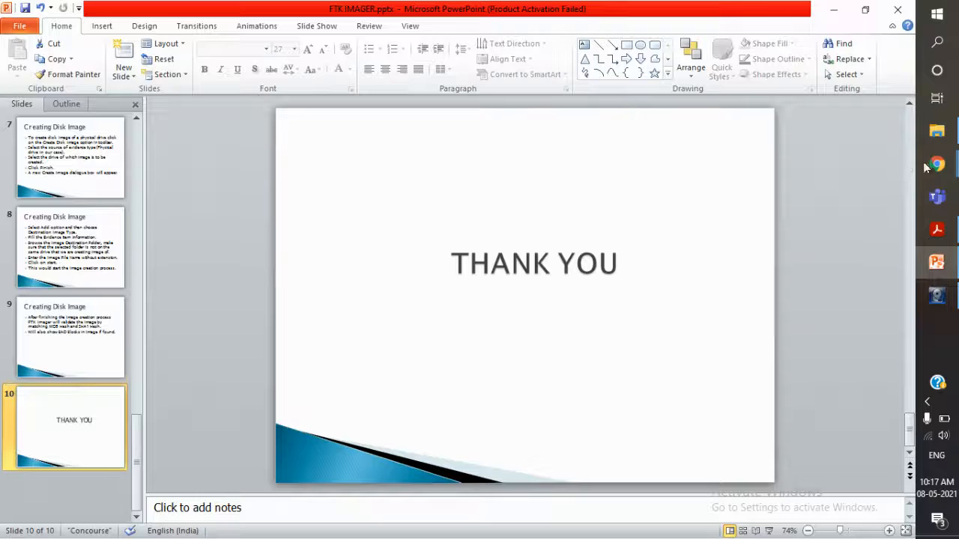
{"action": "mouse_move", "coordinate": [934, 164]}
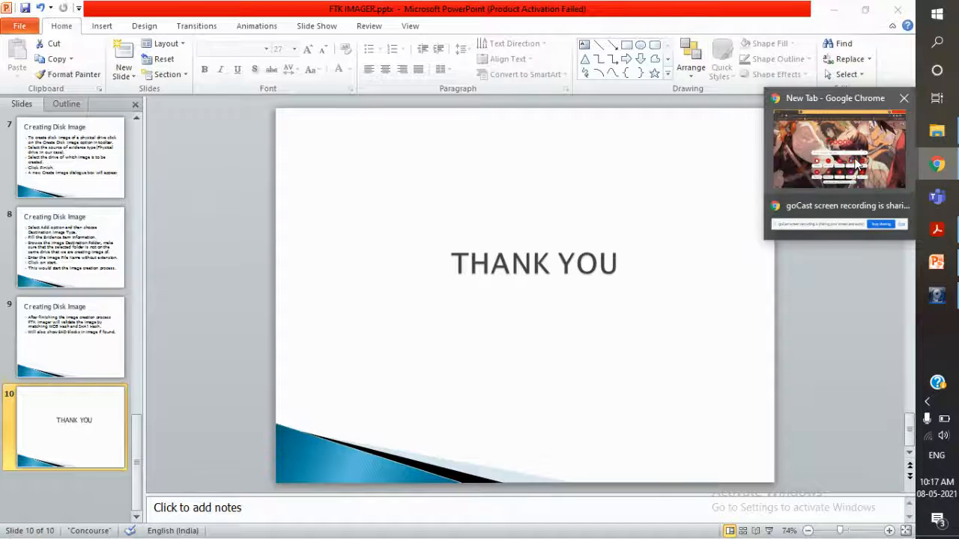